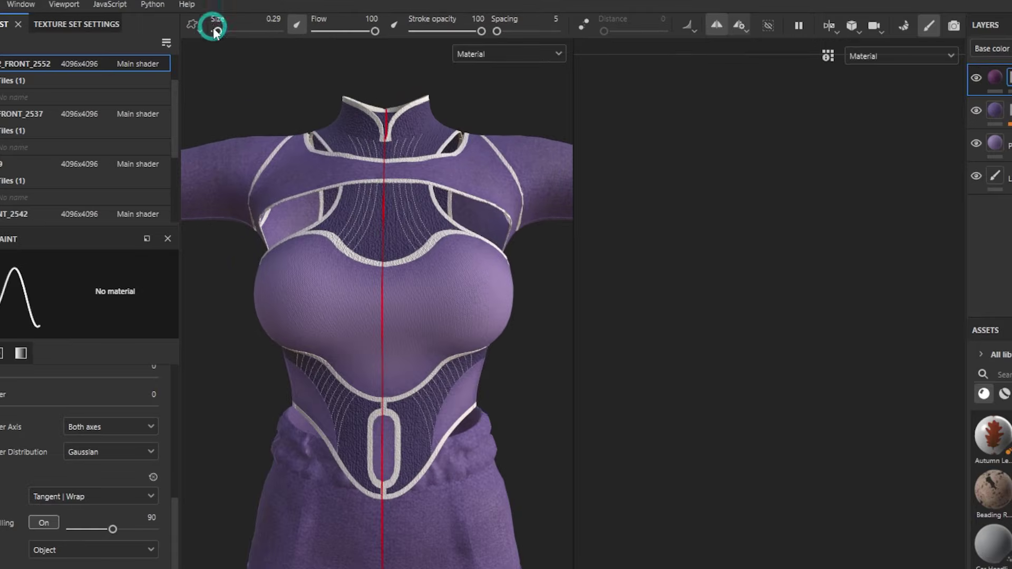
Try mirrored freehand strokes across the chest panel with a brush size of 2.01, and undo them.
{"action": "left_click_drag", "start_coordinate": [218, 31], "coordinate": [223, 31]}
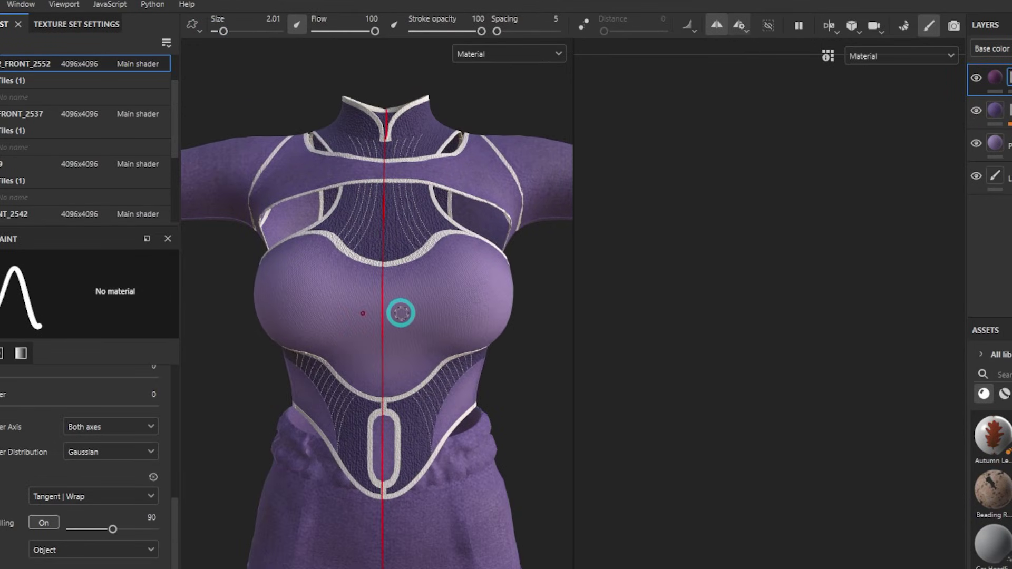
{"action": "mouse_move", "coordinate": [399, 311]}
{"action": "left_mouse_down"}
{"action": "mouse_move", "coordinate": [422, 307]}
{"action": "mouse_move", "coordinate": [452, 270]}
{"action": "mouse_move", "coordinate": [490, 273]}
{"action": "mouse_move", "coordinate": [474, 252]}
{"action": "mouse_move", "coordinate": [466, 275]}
{"action": "left_mouse_up"}
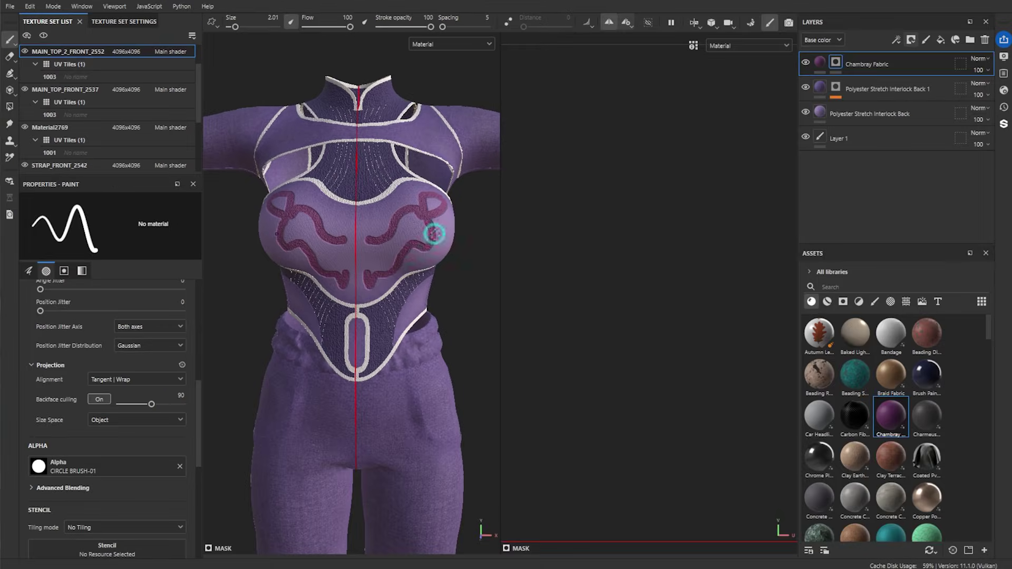
{"action": "mouse_move", "coordinate": [359, 239]}
{"action": "left_mouse_down"}
{"action": "mouse_move", "coordinate": [402, 230]}
{"action": "mouse_move", "coordinate": [352, 247]}
{"action": "mouse_move", "coordinate": [366, 222]}
{"action": "mouse_move", "coordinate": [406, 202]}
{"action": "left_mouse_up"}
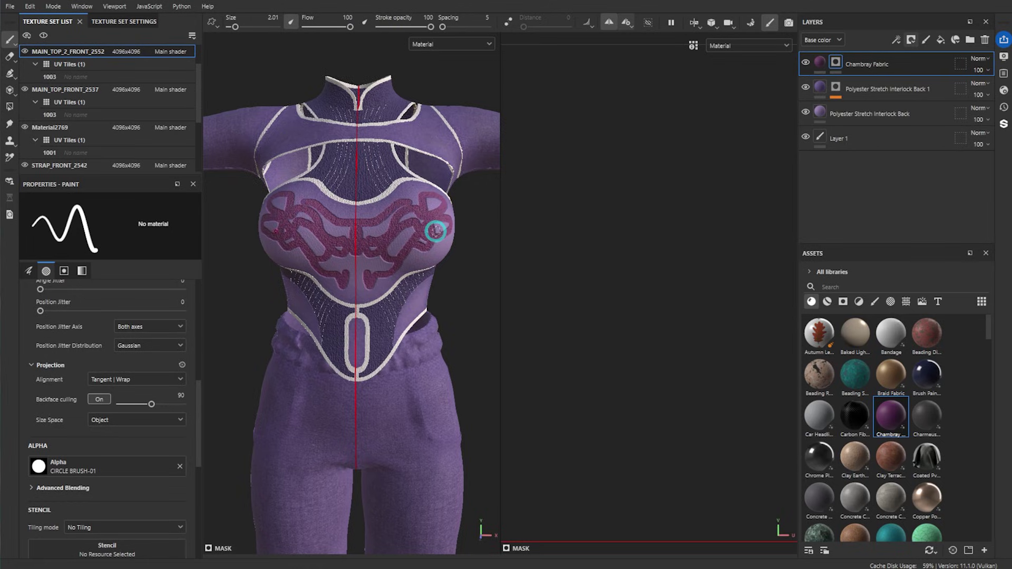
{"action": "key", "text": "ctrl+z"}
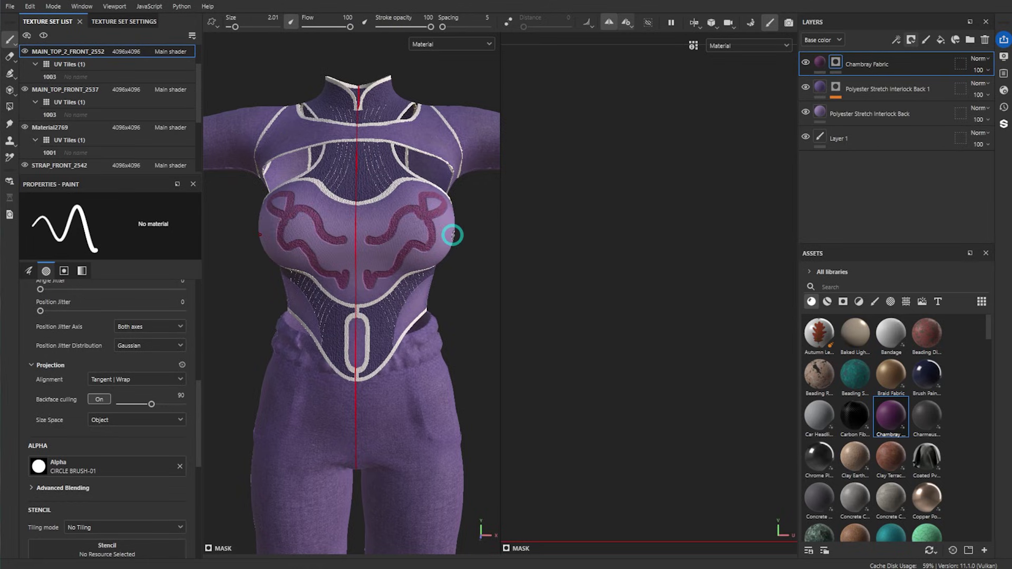
{"action": "key", "text": "ctrl+z"}
Set the paint brush's alpha to SWIRLS SMOKE-04 from the alpha assets.
{"action": "left_click", "coordinate": [100, 471]}
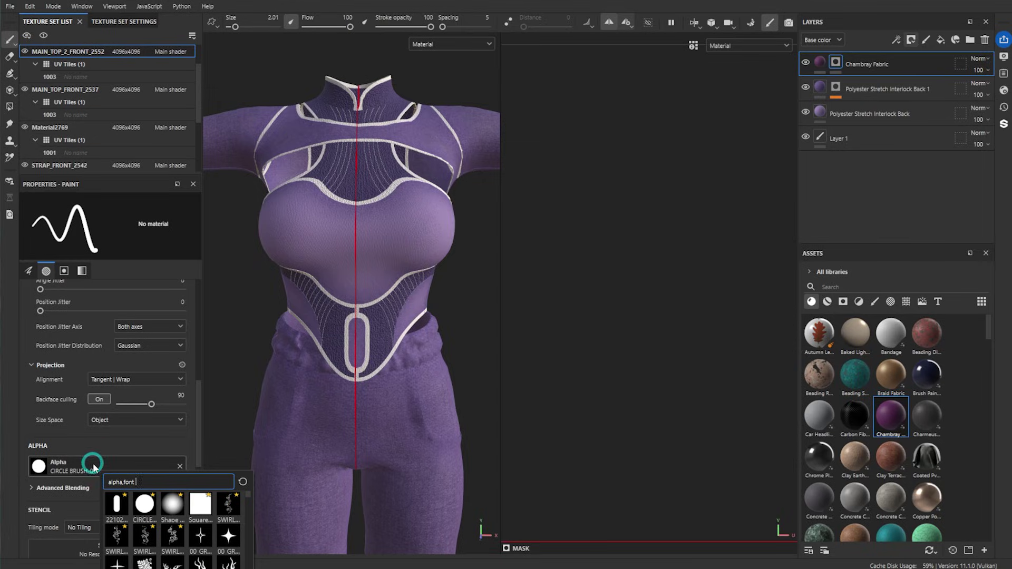
{"action": "left_click", "coordinate": [93, 464]}
{"action": "left_click", "coordinate": [891, 301]}
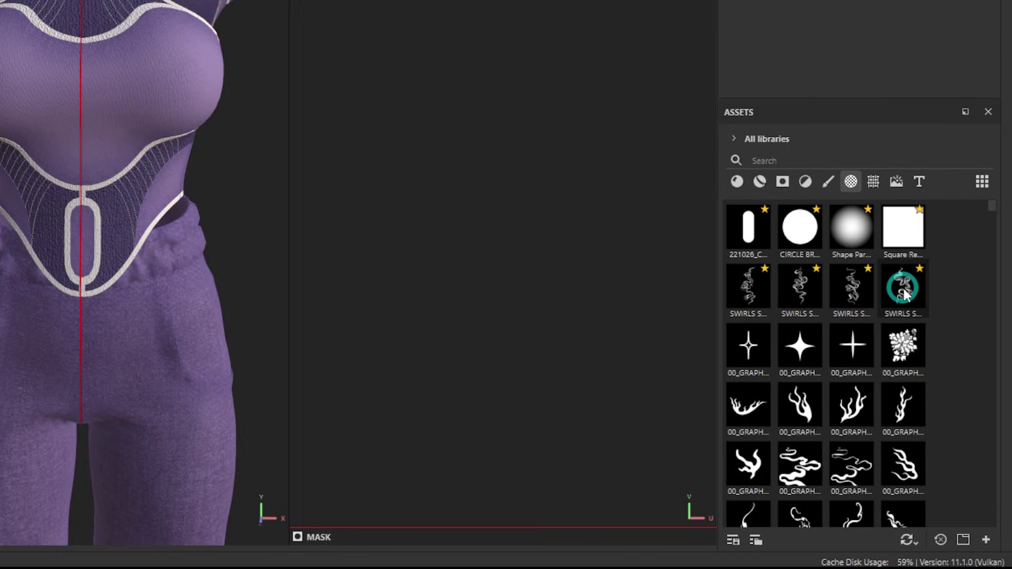
{"action": "mouse_move", "coordinate": [904, 295]}
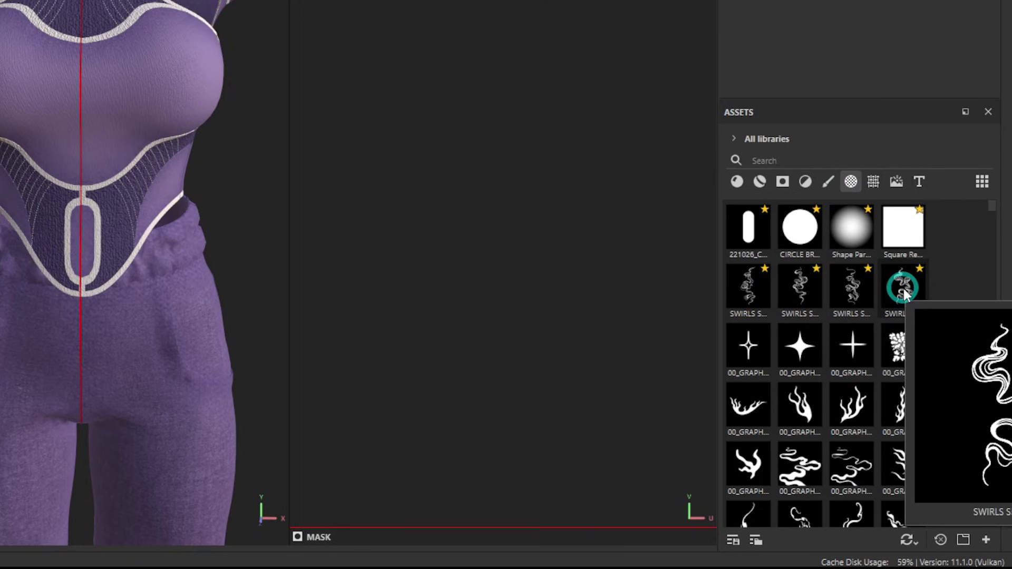
{"action": "left_click", "coordinate": [895, 295]}
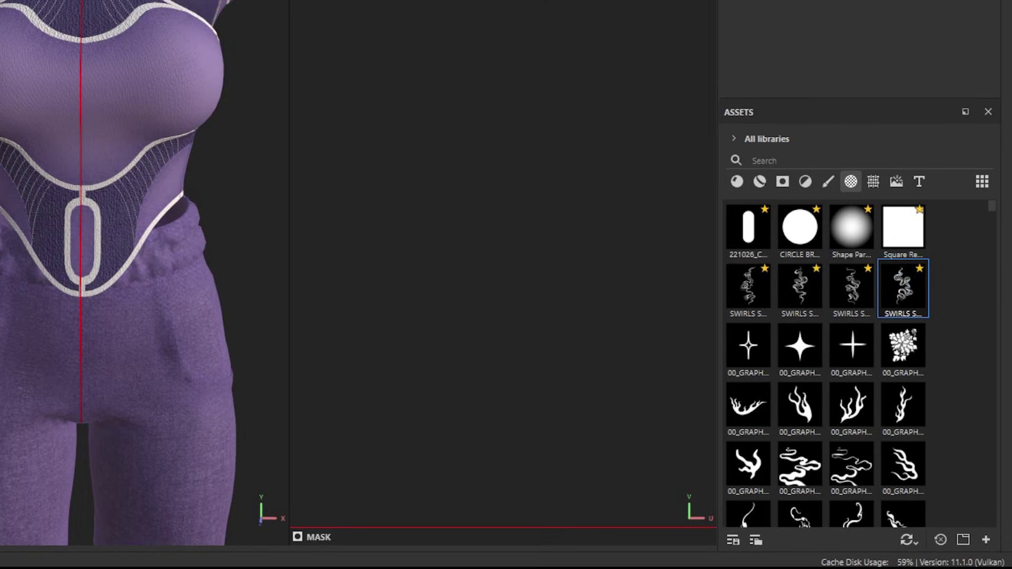
{"action": "left_click", "coordinate": [59, 463]}
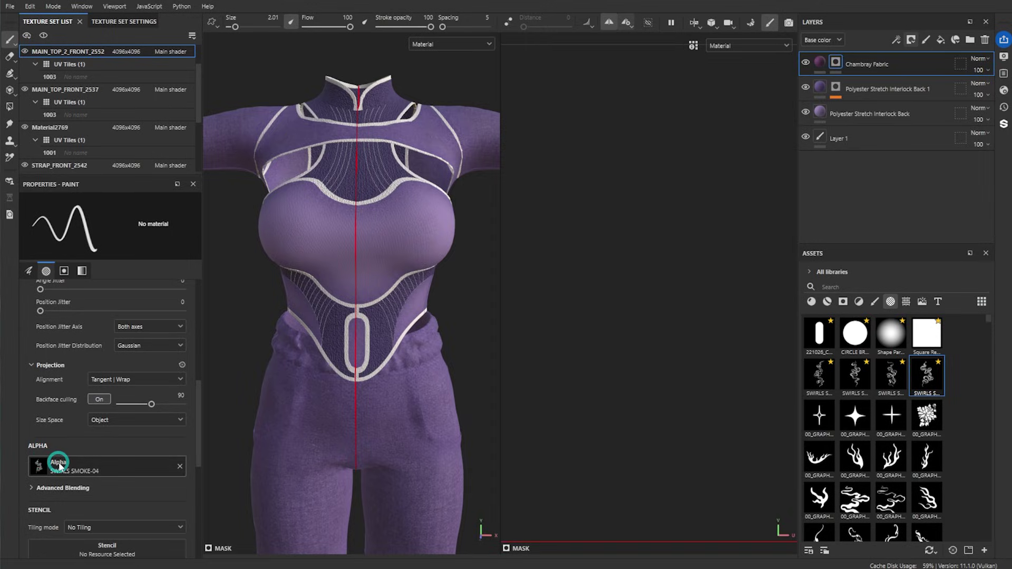
Set the brush size to 49.4 and stamp the mirrored swirl pattern on the chest panel.
{"action": "left_click", "coordinate": [336, 254]}
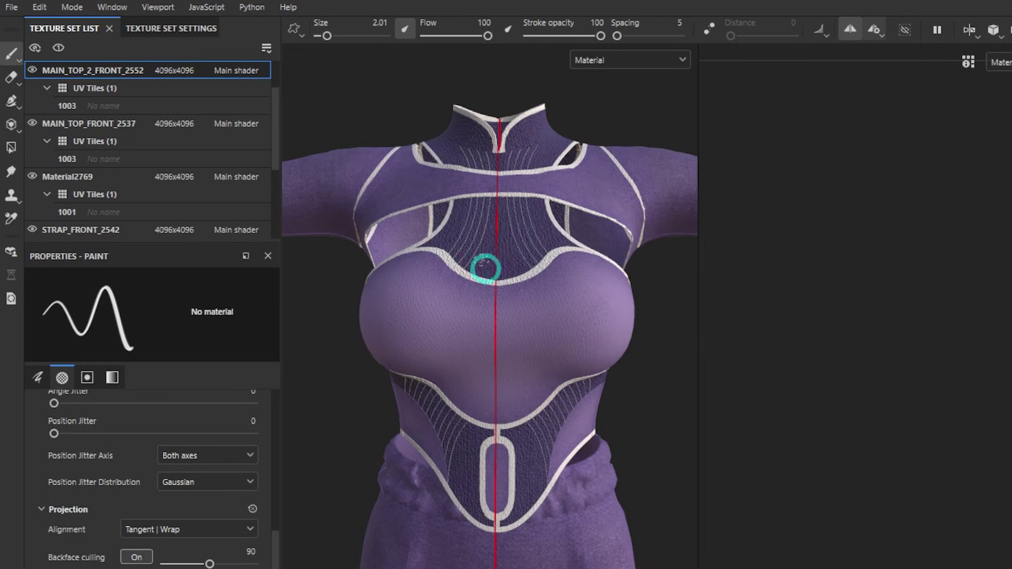
{"action": "left_click_drag", "start_coordinate": [236, 26], "coordinate": [239, 27]}
{"action": "left_click_drag", "start_coordinate": [333, 35], "coordinate": [364, 36]}
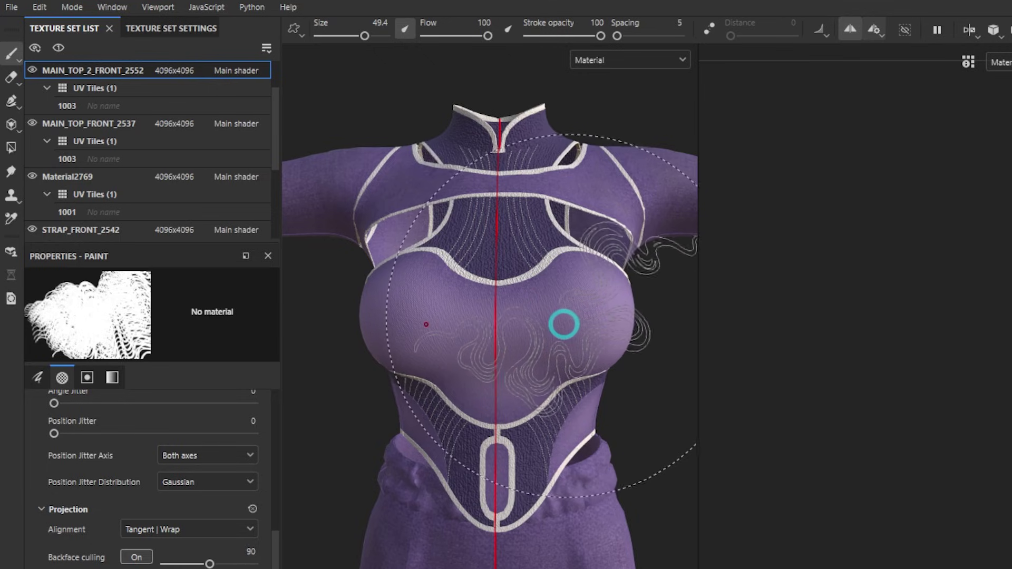
{"action": "left_click", "coordinate": [565, 321]}
{"action": "left_click_drag", "start_coordinate": [655, 527], "coordinate": [622, 560], "text": "alt"}
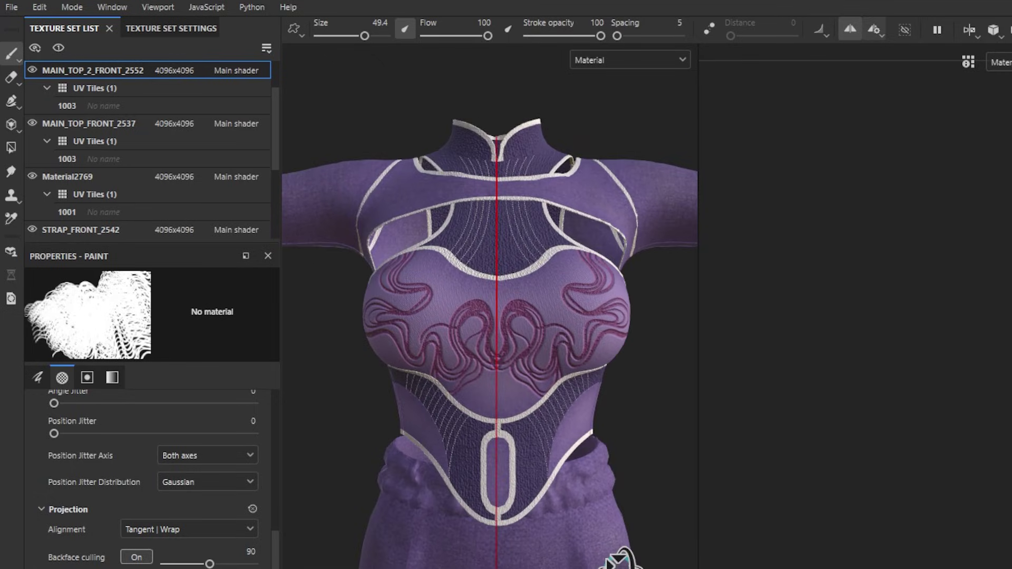
{"action": "middle_click_drag", "start_coordinate": [621, 406], "coordinate": [556, 445], "text": "alt"}
{"action": "mouse_move", "coordinate": [556, 446]}
{"action": "left_mouse_down", "text": "alt"}
{"action": "mouse_move", "coordinate": [635, 425]}
{"action": "mouse_move", "coordinate": [548, 459]}
{"action": "left_mouse_up", "text": "alt"}
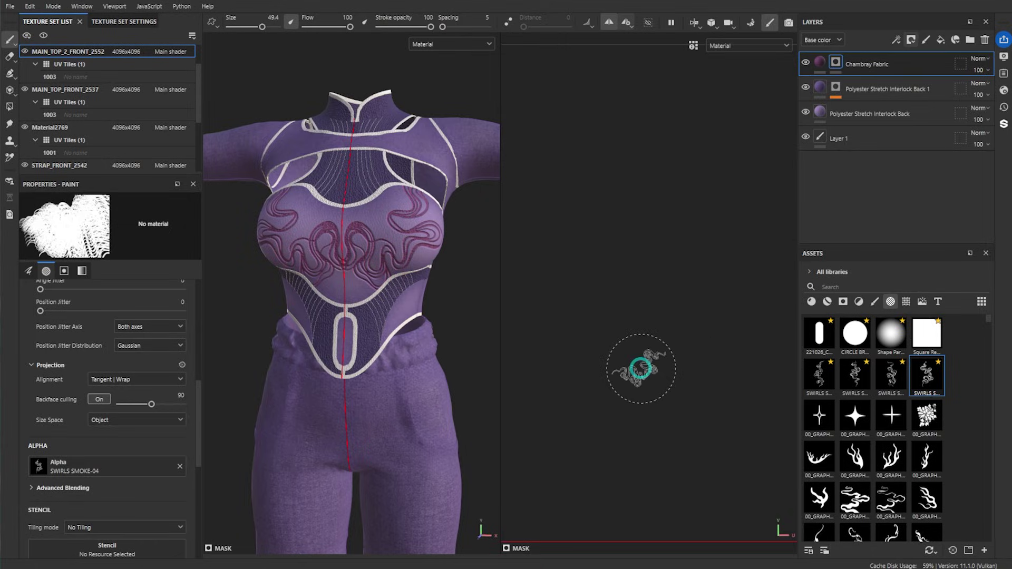
{"action": "mouse_move", "coordinate": [406, 345]}
{"action": "left_mouse_down", "text": "alt"}
{"action": "mouse_move", "coordinate": [460, 357]}
{"action": "mouse_move", "coordinate": [397, 350]}
{"action": "mouse_move", "coordinate": [398, 404]}
{"action": "left_mouse_up", "text": "alt"}
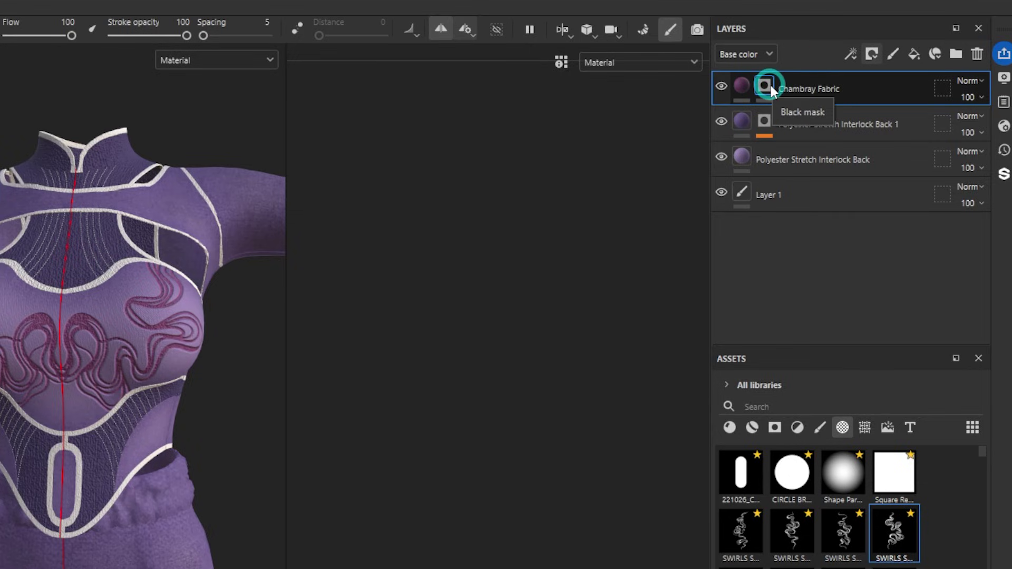
Clear the Chambray Fabric layer's mask and change the symmetry type to Radial symmetry.
{"action": "right_click", "coordinate": [771, 91]}
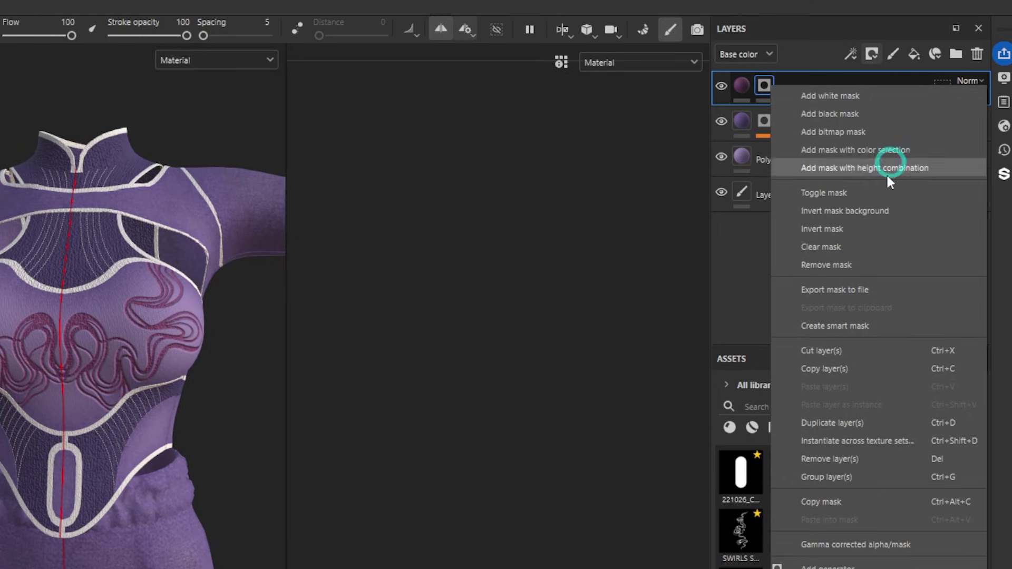
{"action": "left_click", "coordinate": [851, 246]}
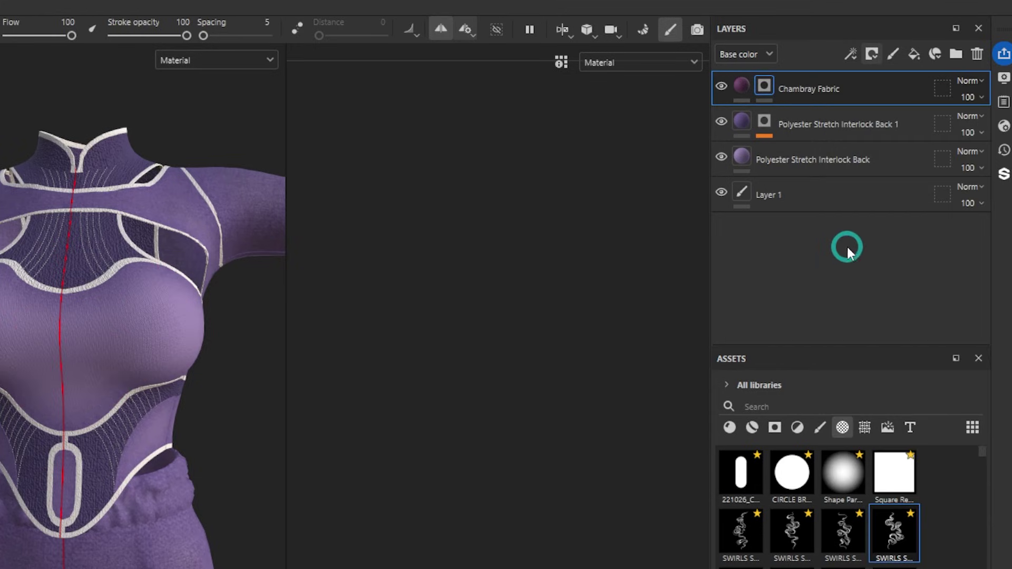
{"action": "left_click", "coordinate": [465, 31]}
{"action": "left_click", "coordinate": [544, 58]}
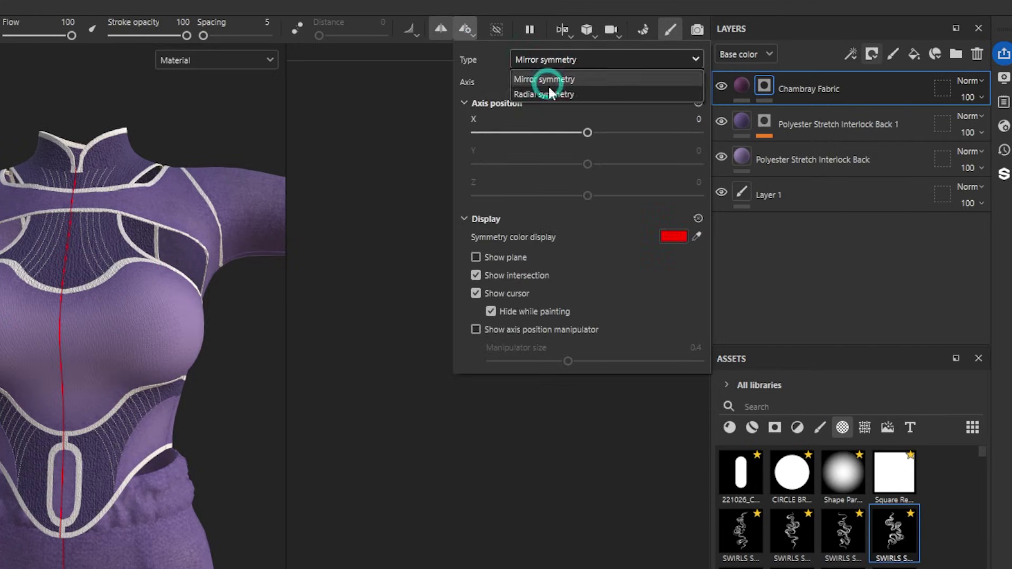
{"action": "left_click", "coordinate": [550, 95]}
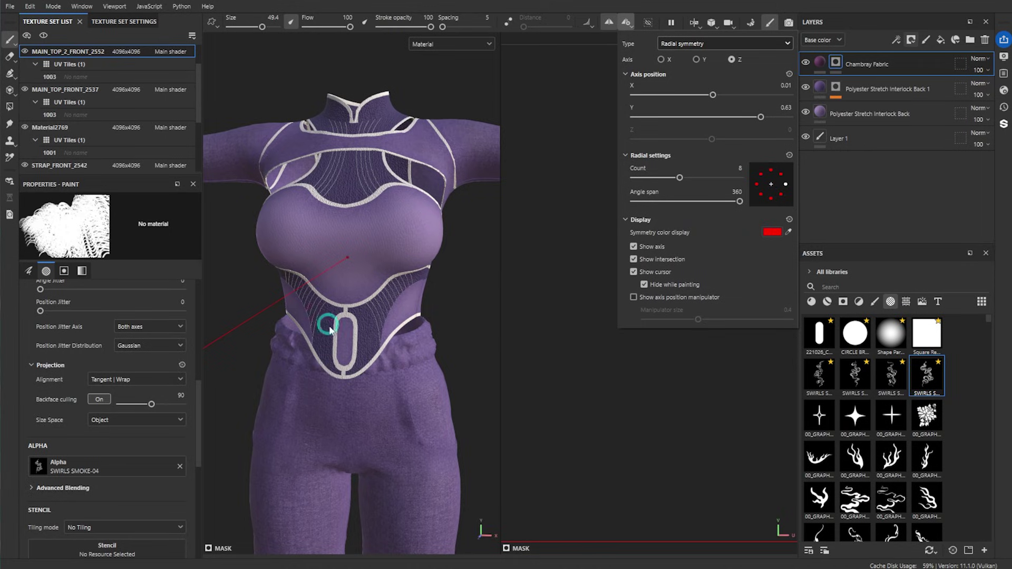
{"action": "left_click", "coordinate": [354, 327]}
{"action": "mouse_move", "coordinate": [355, 326]}
{"action": "left_mouse_down", "text": "alt"}
{"action": "mouse_move", "coordinate": [312, 338]}
{"action": "mouse_move", "coordinate": [360, 338]}
{"action": "left_mouse_up", "text": "alt"}
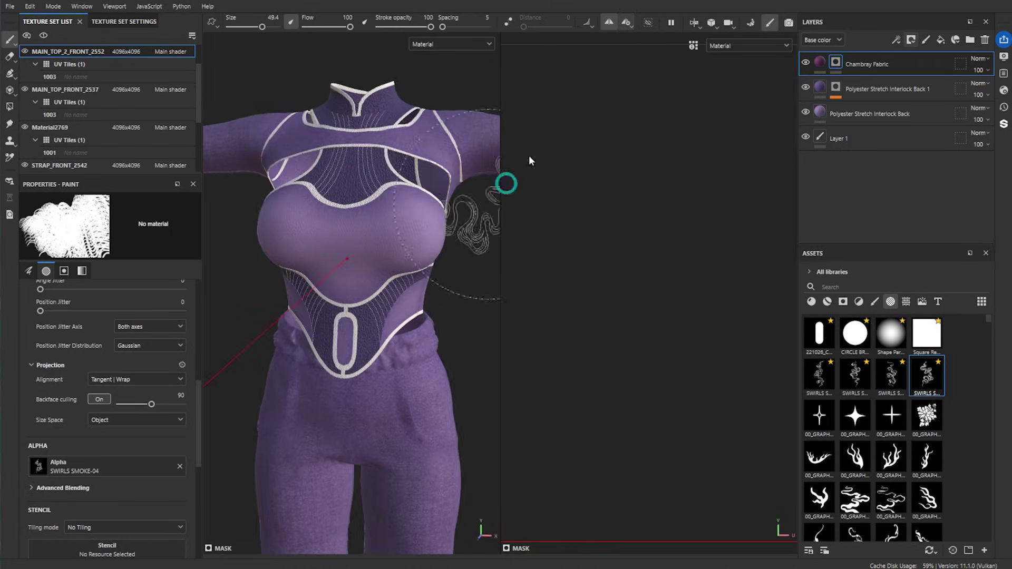
{"action": "left_click", "coordinate": [626, 22]}
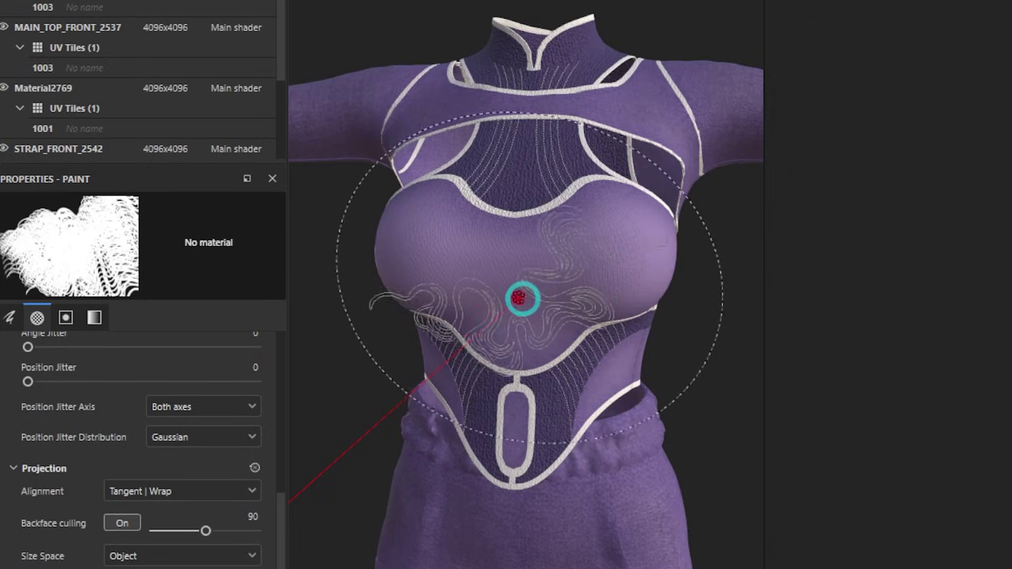
Reduce the brush size to 14.68 and try a radial swirl stamp around the centre of the chest.
{"action": "mouse_move", "coordinate": [523, 296]}
{"action": "left_mouse_down"}
{"action": "mouse_move", "coordinate": [568, 303]}
{"action": "mouse_move", "coordinate": [585, 280]}
{"action": "mouse_move", "coordinate": [575, 280]}
{"action": "left_mouse_up"}
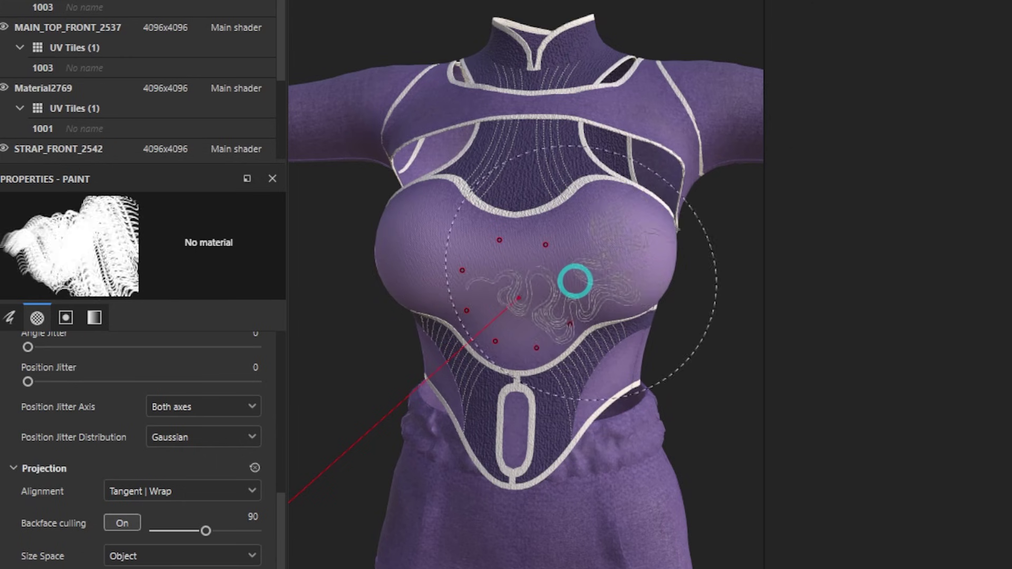
{"action": "key", "text": "bracketleft"}
{"action": "key", "text": "bracketleft"}
{"action": "key", "text": "bracketleft"}
{"action": "key", "text": "bracketleft"}
{"action": "key", "text": "bracketleft"}
{"action": "left_click", "coordinate": [580, 273]}
{"action": "scroll", "coordinate": [555, 372], "scroll_direction": "up", "scroll_amount": 4}
{"action": "mouse_move", "coordinate": [480, 298]}
{"action": "left_mouse_down", "text": "alt"}
{"action": "mouse_move", "coordinate": [580, 282]}
{"action": "mouse_move", "coordinate": [549, 287]}
{"action": "mouse_move", "coordinate": [542, 343]}
{"action": "mouse_move", "coordinate": [590, 361]}
{"action": "mouse_move", "coordinate": [563, 372]}
{"action": "left_mouse_up", "text": "alt"}
{"action": "scroll", "coordinate": [580, 318], "scroll_direction": "down", "scroll_amount": 4}
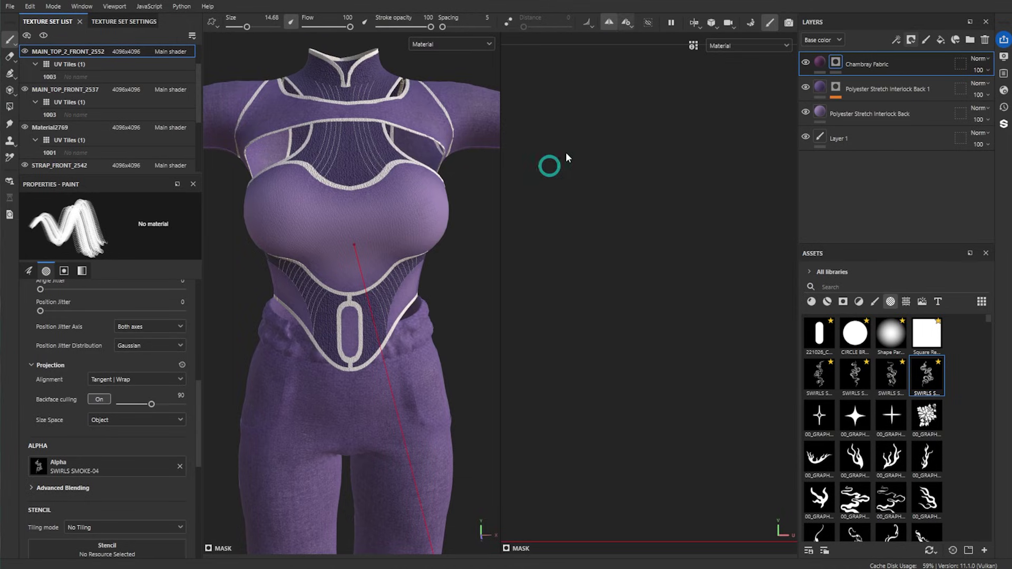
Try the radial swirl stamp with the symmetry axis moved to one side of the chest, and undo it.
{"action": "left_click", "coordinate": [630, 24]}
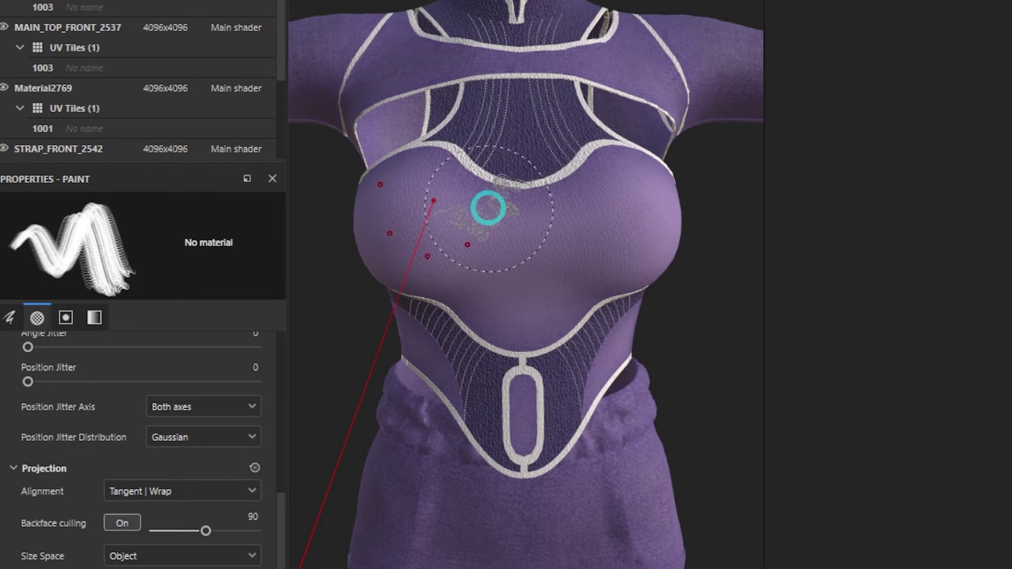
{"action": "left_click_drag", "start_coordinate": [328, 202], "coordinate": [323, 199]}
{"action": "mouse_move", "coordinate": [515, 219]}
{"action": "left_mouse_down", "text": "alt"}
{"action": "mouse_move", "coordinate": [532, 197]}
{"action": "mouse_move", "coordinate": [506, 211]}
{"action": "left_mouse_up", "text": "alt"}
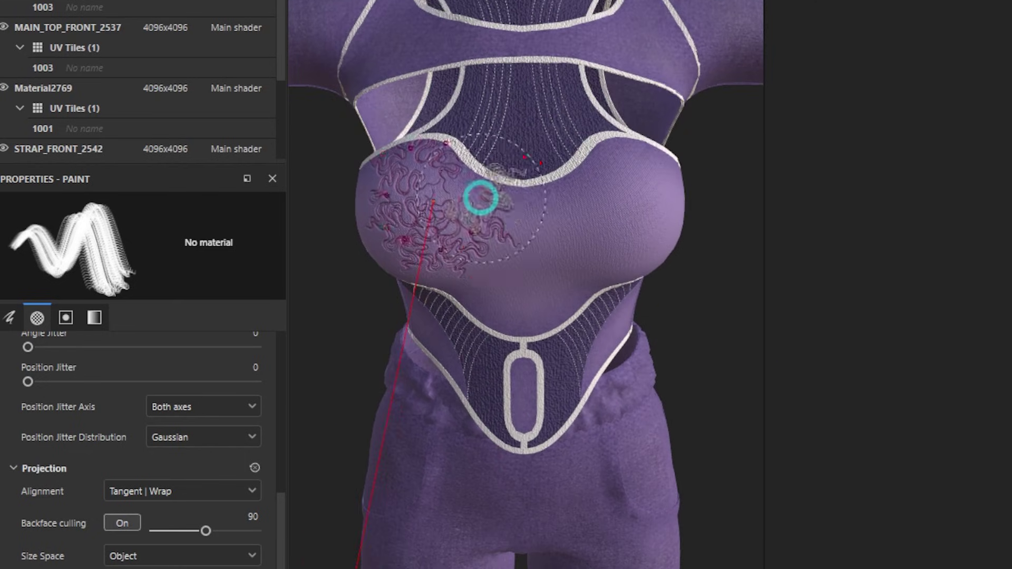
{"action": "scroll", "coordinate": [464, 180], "scroll_direction": "up", "scroll_amount": 4}
{"action": "scroll", "coordinate": [506, 222], "scroll_direction": "down", "scroll_amount": 3}
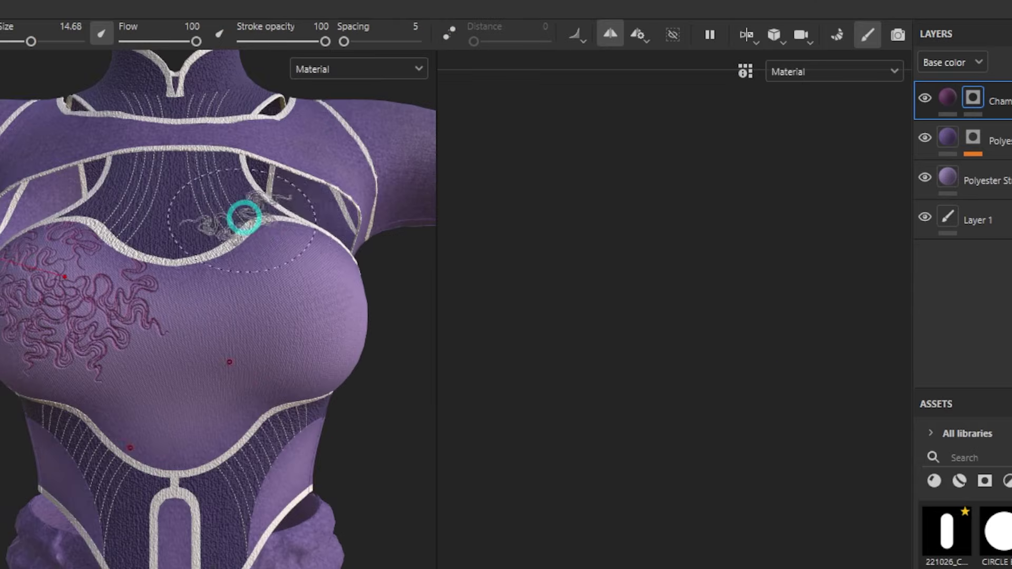
{"action": "key", "text": "ctrl+z"}
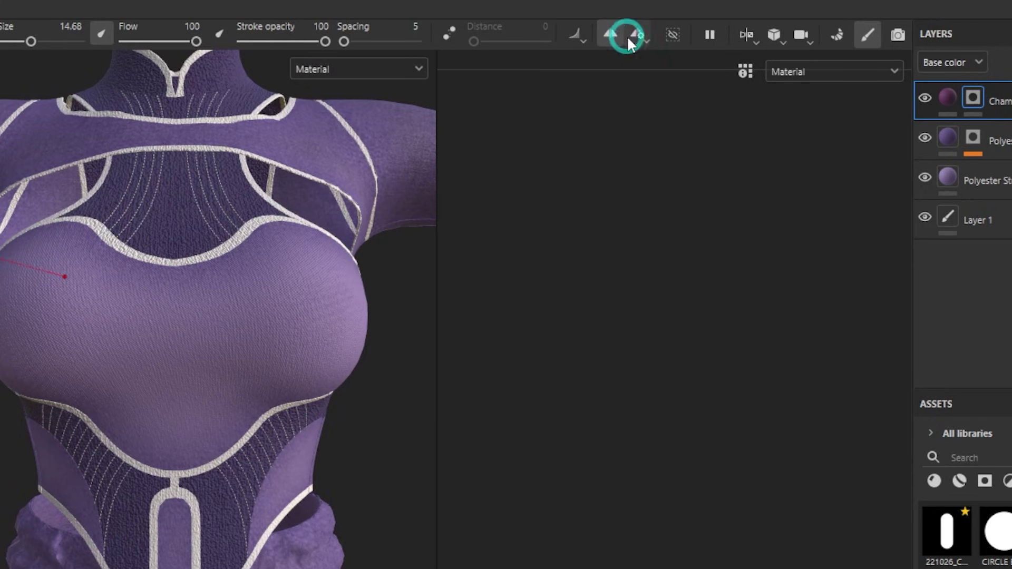
Set the radial symmetry axis position to X 0 and Y 0.61, and adjust the radial count and angle span.
{"action": "left_click", "coordinate": [633, 36]}
{"action": "left_click_drag", "start_coordinate": [766, 150], "coordinate": [773, 152]}
{"action": "left_click_drag", "start_coordinate": [864, 186], "coordinate": [850, 185]}
{"action": "left_click_drag", "start_coordinate": [772, 150], "coordinate": [774, 150]}
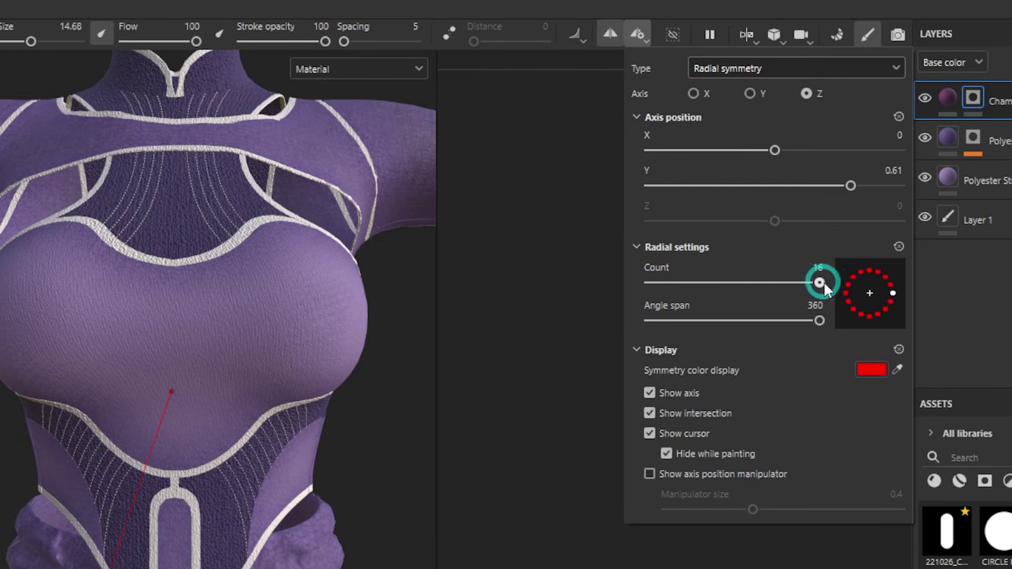
{"action": "left_click_drag", "start_coordinate": [834, 284], "coordinate": [702, 286]}
{"action": "left_click_drag", "start_coordinate": [819, 323], "coordinate": [835, 338]}
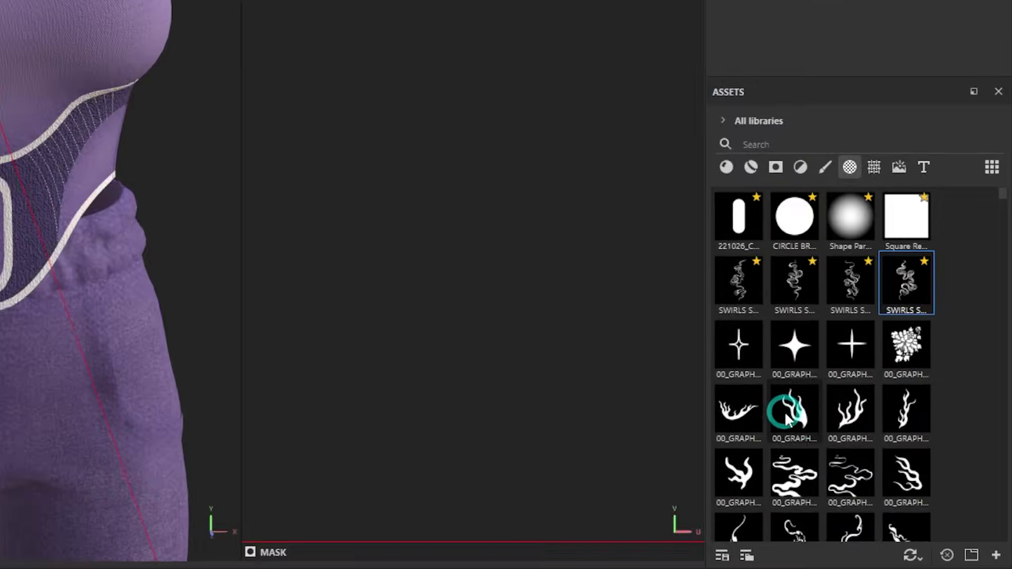
Choose the flame-shaped 00_GRAPH alpha and stamp it radially around the centre of the chest panel.
{"action": "left_click", "coordinate": [798, 414]}
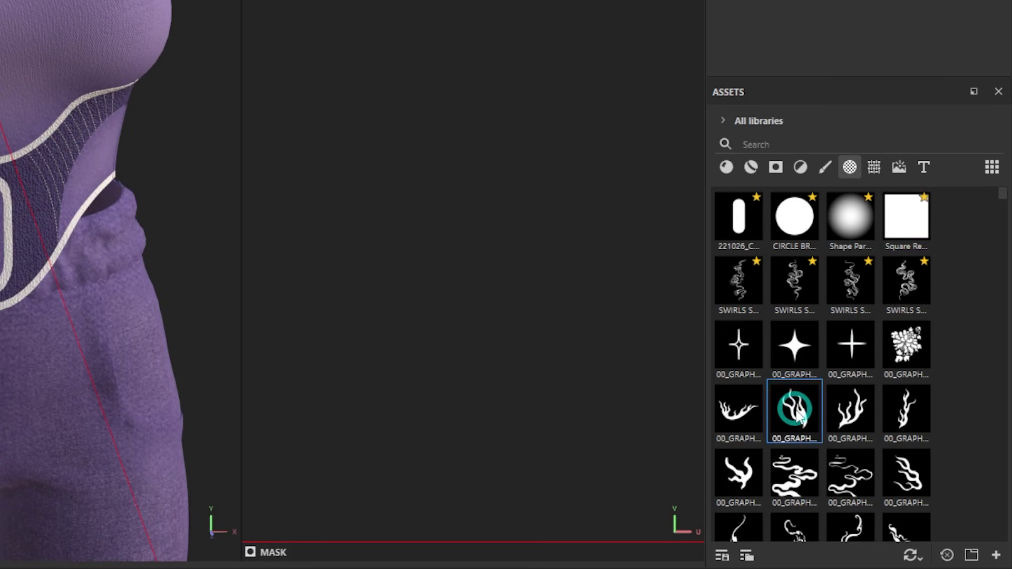
{"action": "left_click", "coordinate": [548, 333]}
{"action": "mouse_move", "coordinate": [590, 447]}
{"action": "left_mouse_down", "text": "alt"}
{"action": "mouse_move", "coordinate": [608, 425]}
{"action": "mouse_move", "coordinate": [577, 348]}
{"action": "mouse_move", "coordinate": [583, 368]}
{"action": "left_mouse_up", "text": "alt"}
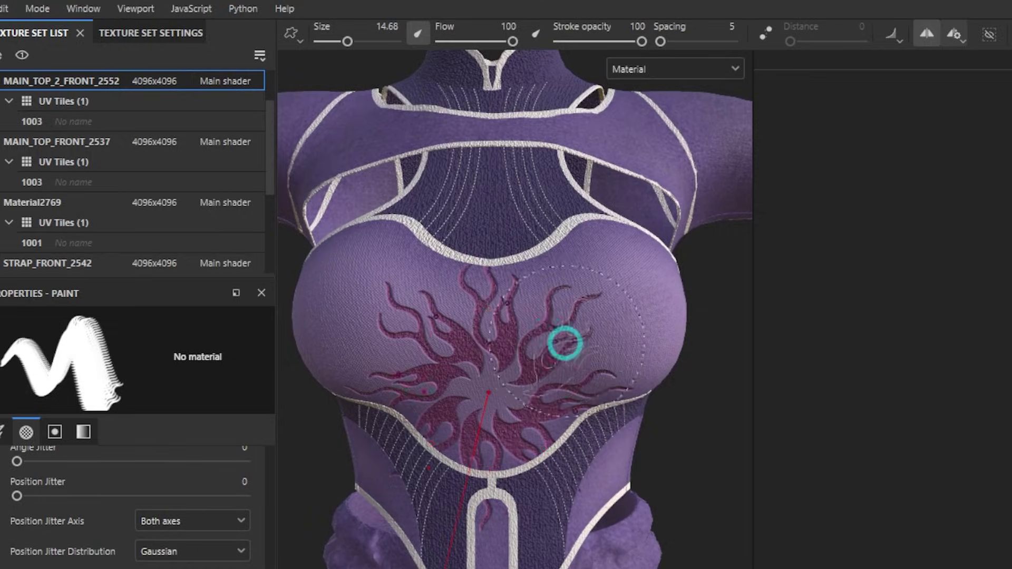
{"action": "left_click_drag", "start_coordinate": [394, 231], "coordinate": [363, 252], "text": "alt"}
{"action": "scroll", "coordinate": [357, 179], "scroll_direction": "up", "scroll_amount": 5}
{"action": "scroll", "coordinate": [362, 252], "scroll_direction": "down", "scroll_amount": 6}
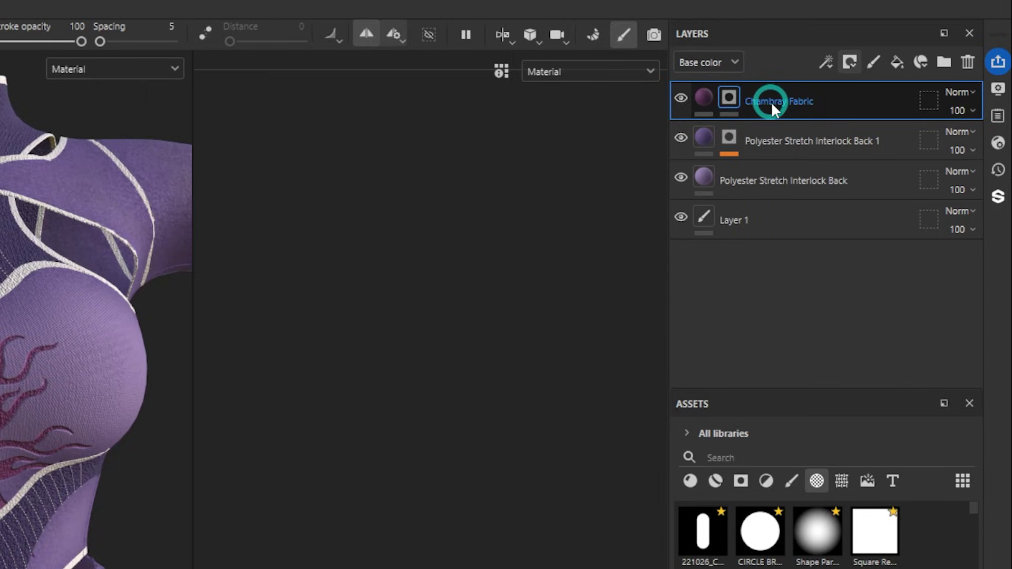
Rename the Chambray Fabric layer as RADIAL SYMMETRY 1.
{"action": "double_click", "coordinate": [770, 102]}
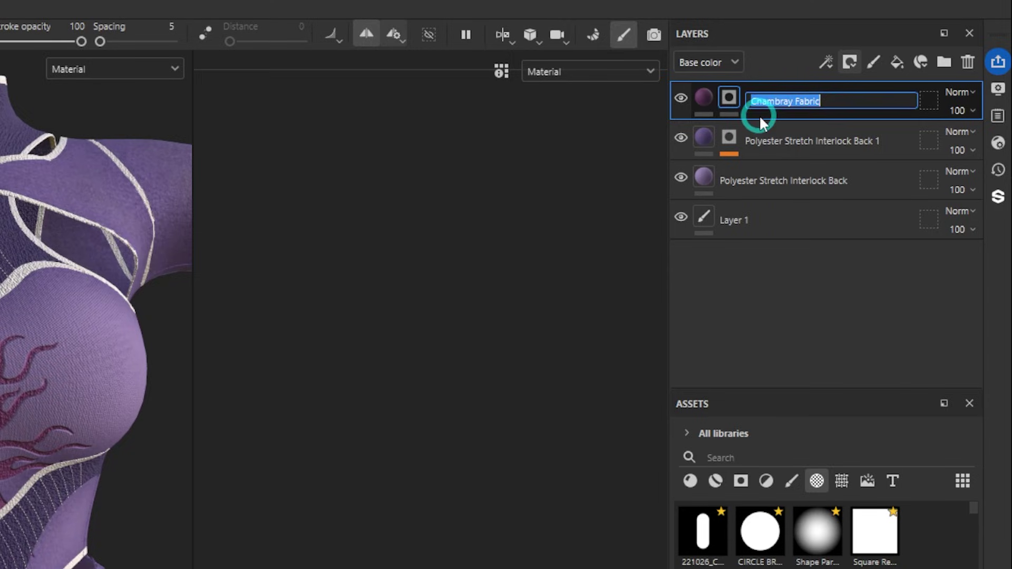
{"action": "type", "text": "RADIAL SYM"}
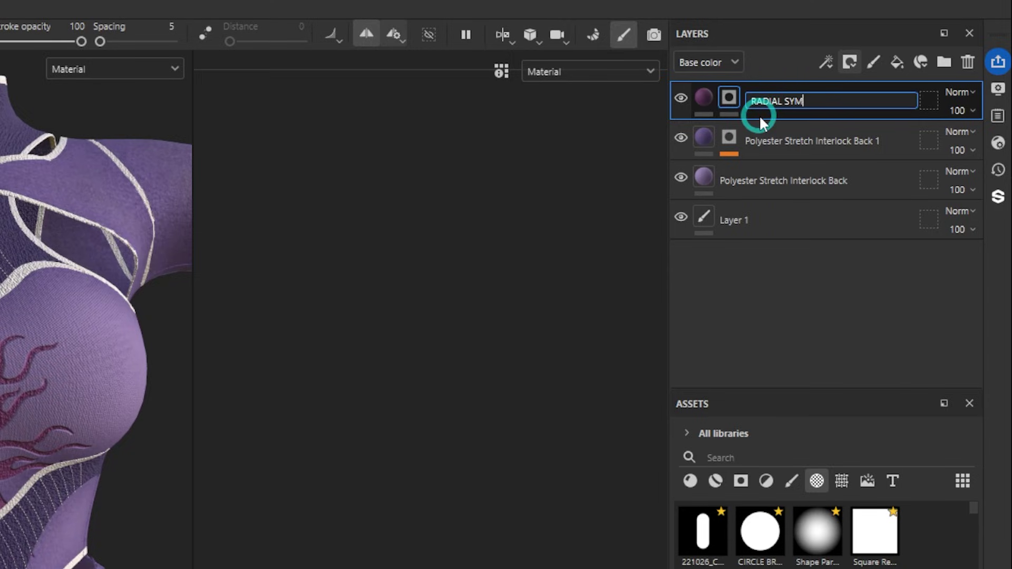
{"action": "type", "text": "METRY 1"}
{"action": "key", "text": "Return"}
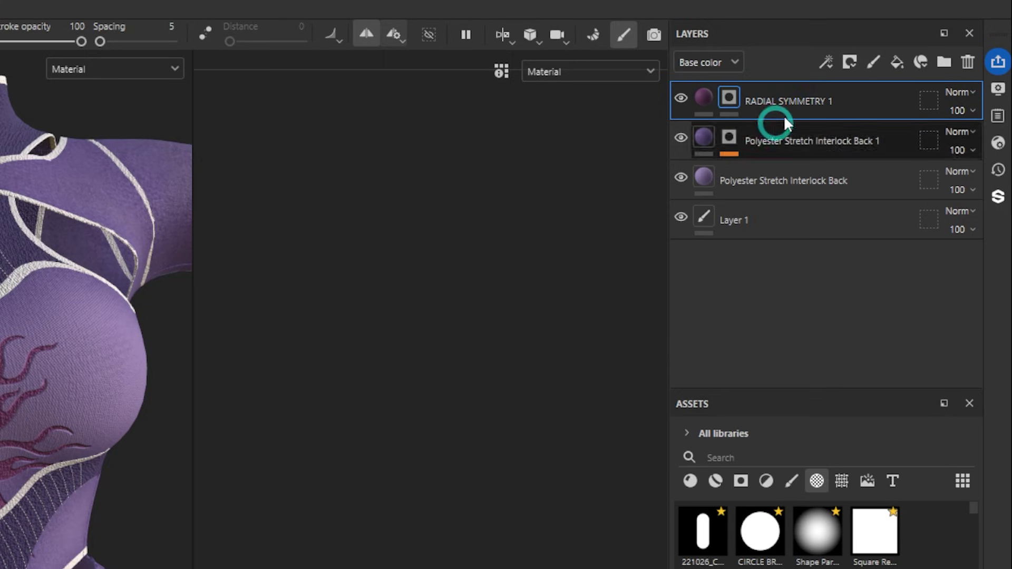
Duplicate the RADIAL SYMMETRY 1 layer and clear the mask of the copy.
{"action": "key", "text": "ctrl+d"}
{"action": "right_click", "coordinate": [732, 96]}
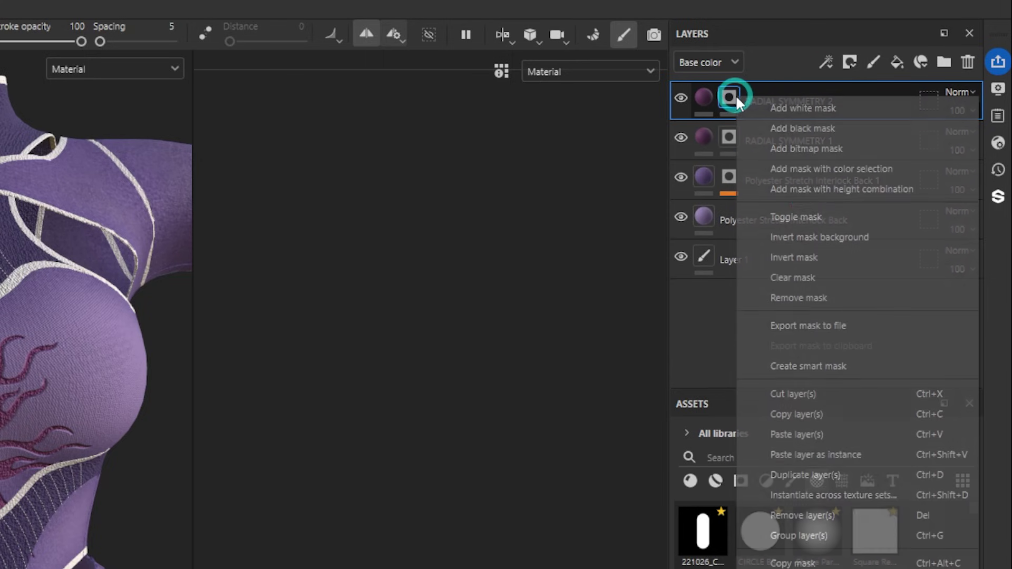
{"action": "left_click", "coordinate": [820, 276]}
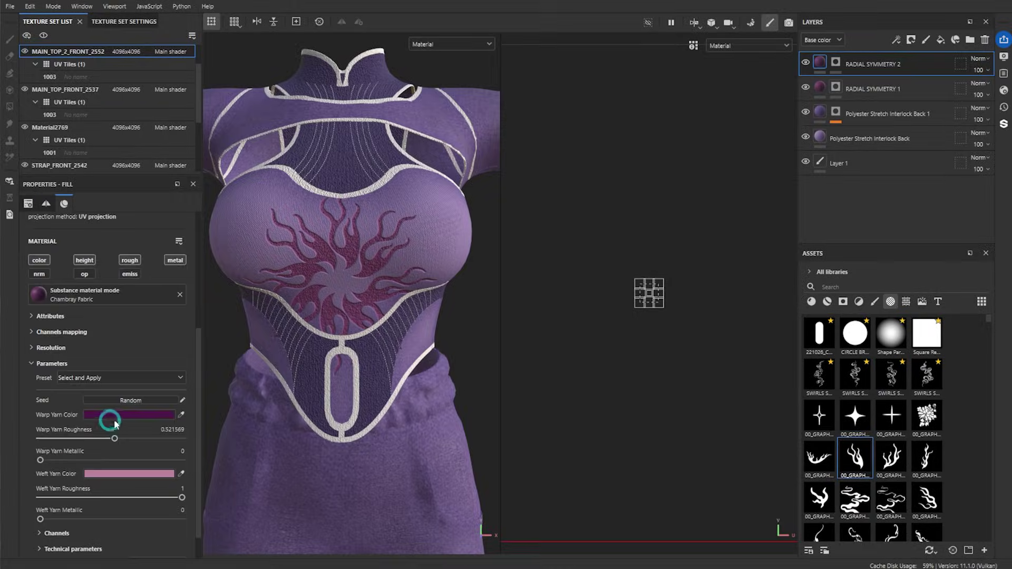
Set the RADIAL SYMMETRY 2 warp yarn colour to light pink E8B8E3 and reduce its mask brush size to 1.43.
{"action": "left_click", "coordinate": [124, 415]}
{"action": "left_click", "coordinate": [145, 364]}
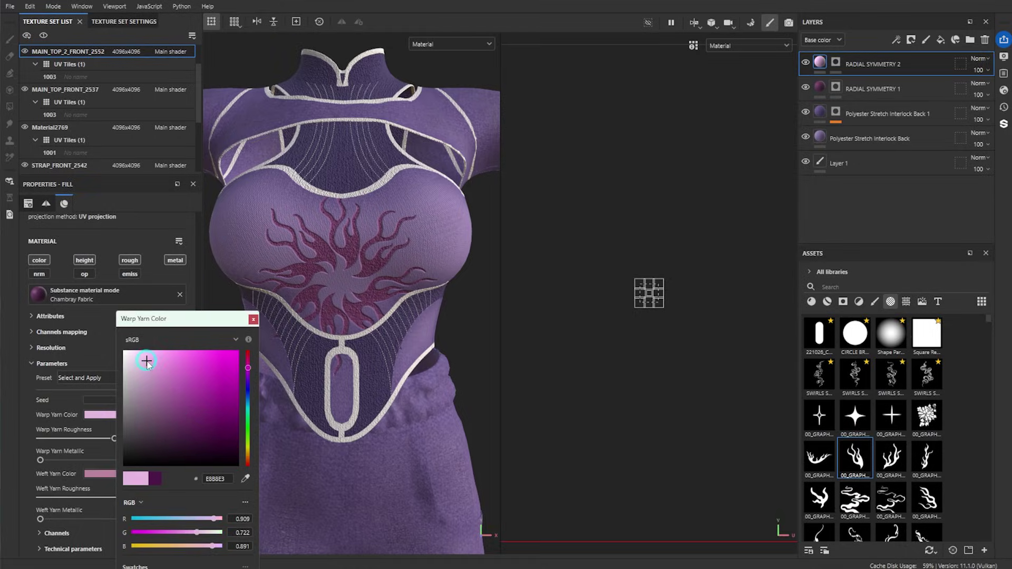
{"action": "left_click", "coordinate": [253, 321]}
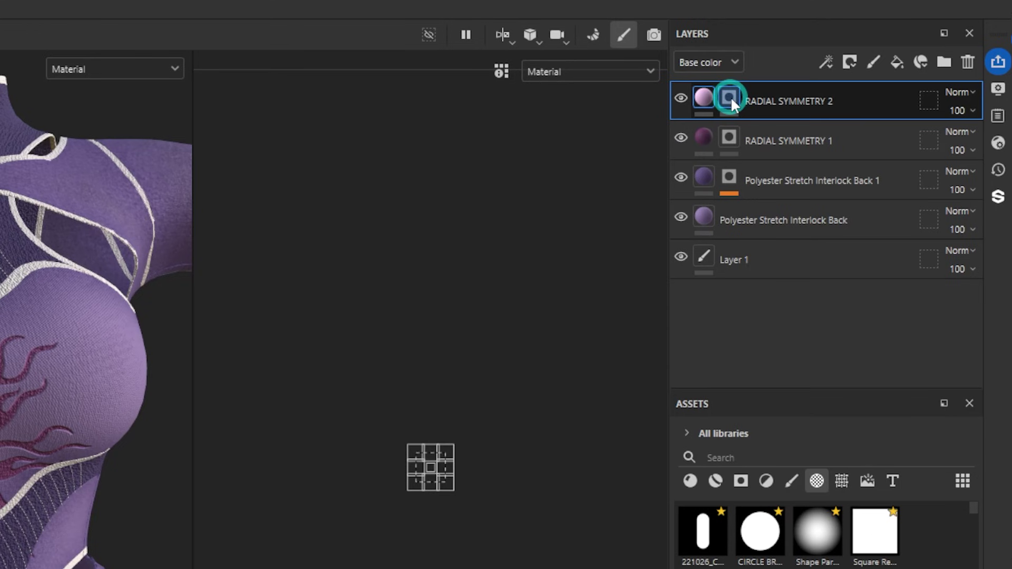
{"action": "left_click", "coordinate": [730, 98]}
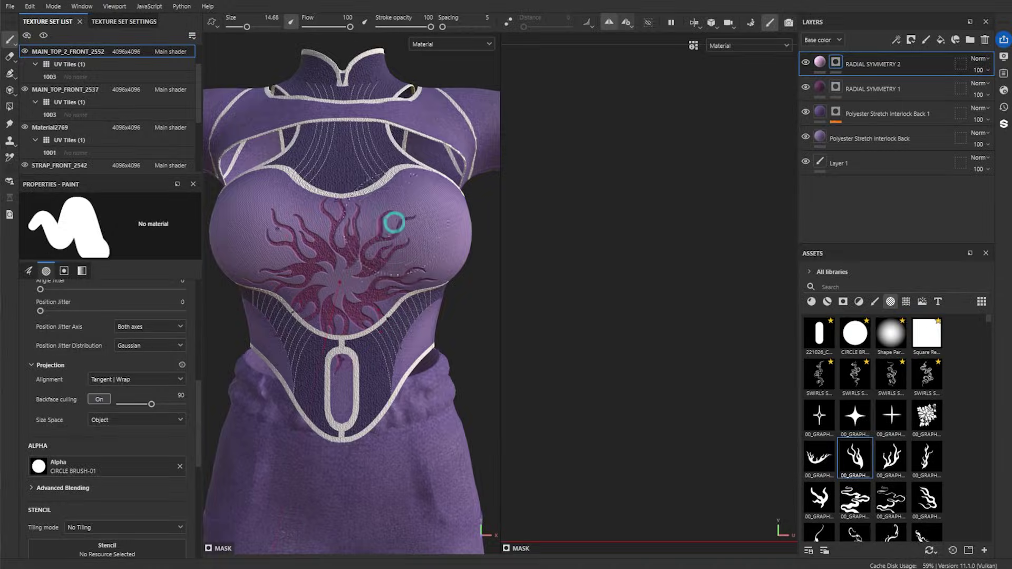
{"action": "left_click_drag", "start_coordinate": [246, 27], "coordinate": [236, 29]}
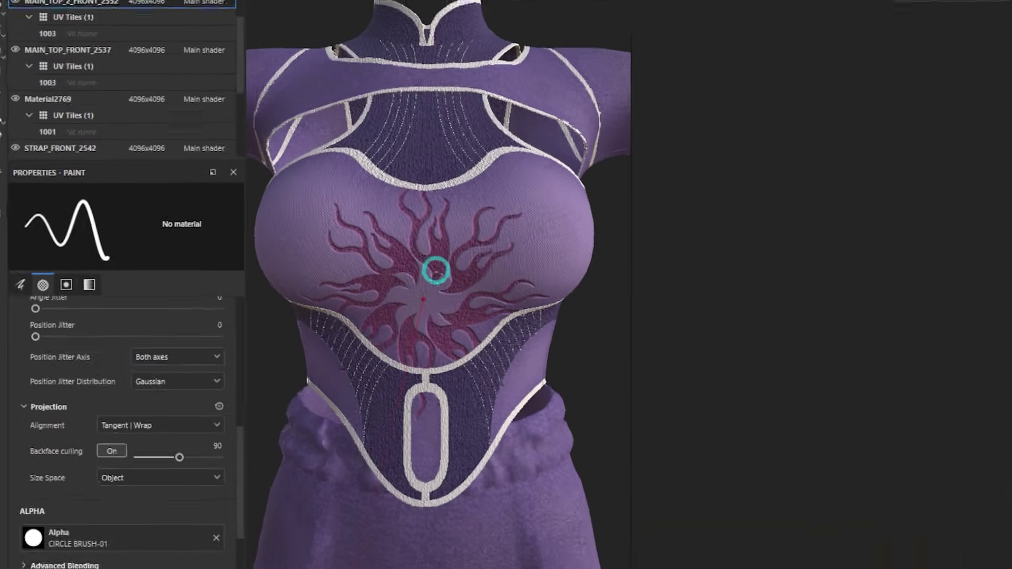
Try painting freehand wavy strokes radiating from the chest centre on the RADIAL SYMMETRY 2 mask, and undo them.
{"action": "mouse_move", "coordinate": [349, 265]}
{"action": "left_mouse_down"}
{"action": "mouse_move", "coordinate": [367, 247]}
{"action": "mouse_move", "coordinate": [396, 249]}
{"action": "left_mouse_up"}
{"action": "mouse_move", "coordinate": [589, 264]}
{"action": "left_mouse_down"}
{"action": "mouse_move", "coordinate": [601, 190]}
{"action": "mouse_move", "coordinate": [639, 189]}
{"action": "left_mouse_up"}
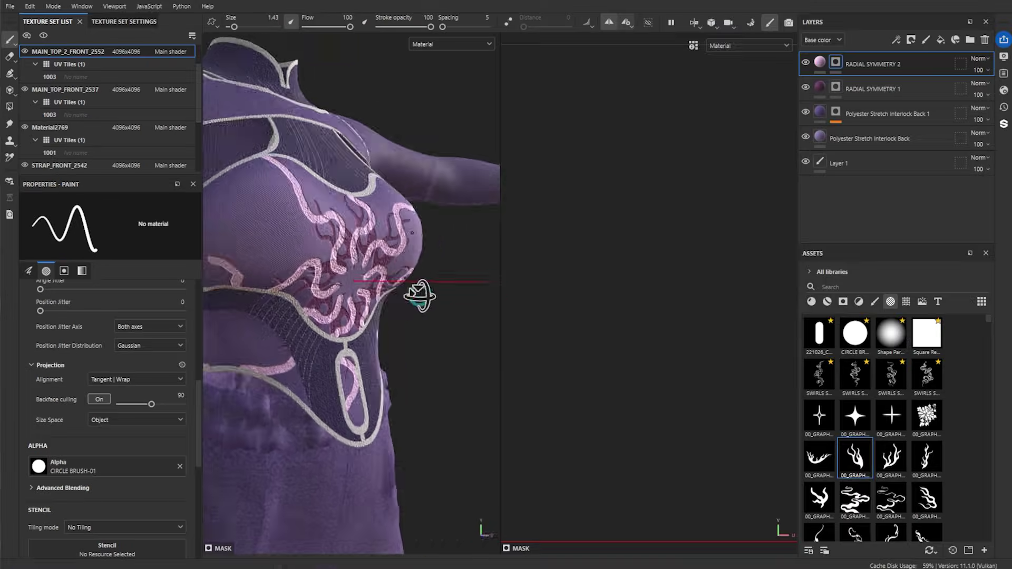
{"action": "left_click_drag", "start_coordinate": [420, 296], "coordinate": [350, 327], "text": "alt"}
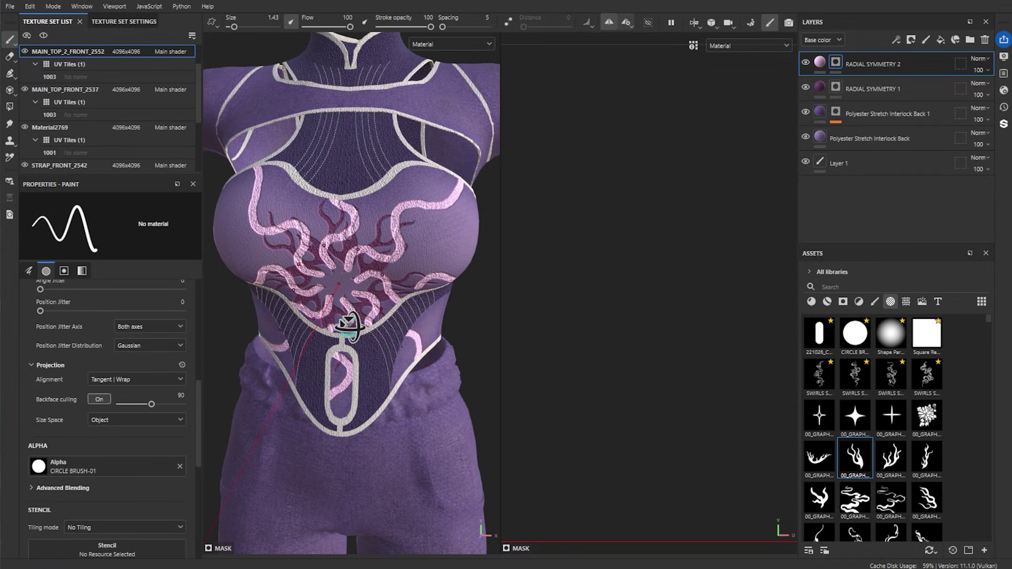
{"action": "scroll", "coordinate": [422, 224], "scroll_direction": "up", "scroll_amount": 3}
{"action": "scroll", "coordinate": [421, 224], "scroll_direction": "up", "scroll_amount": 1}
{"action": "scroll", "coordinate": [323, 280], "scroll_direction": "down", "scroll_amount": 5}
{"action": "mouse_move", "coordinate": [323, 280]}
{"action": "middle_mouse_down", "text": "alt"}
{"action": "mouse_move", "coordinate": [323, 298]}
{"action": "mouse_move", "coordinate": [358, 269]}
{"action": "middle_mouse_up", "text": "alt"}
{"action": "key", "text": "ctrl+z"}
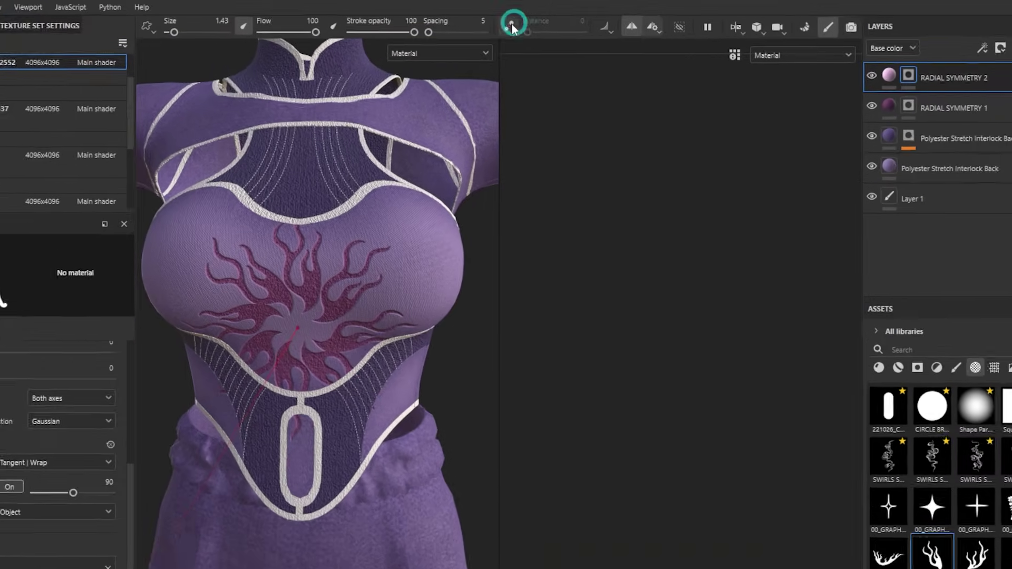
Enable Lazy Mouse with a distance of 3.1 and paint smooth wavy strokes radiating outward from the chest centre.
{"action": "left_click", "coordinate": [508, 22]}
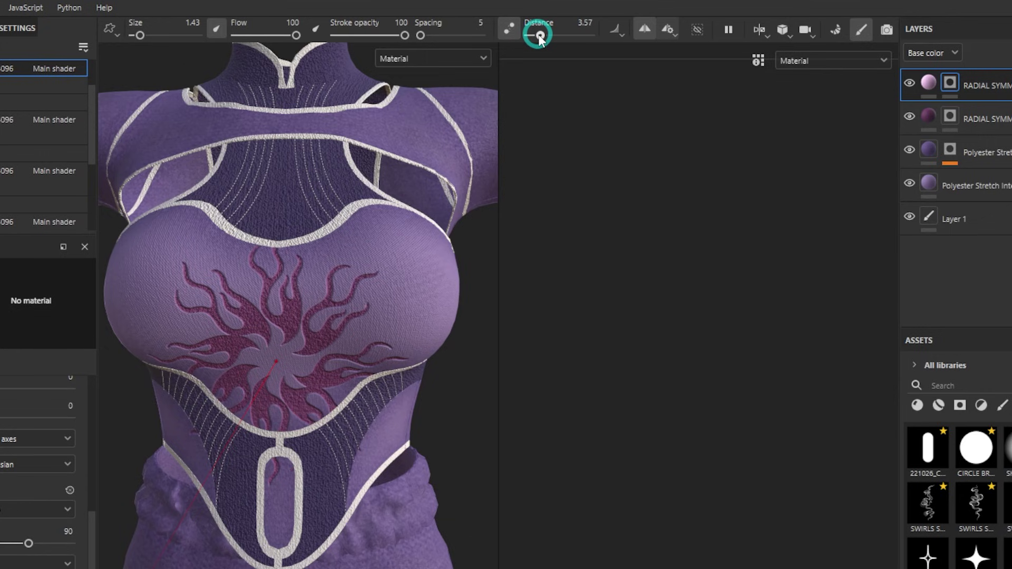
{"action": "mouse_move", "coordinate": [300, 328]}
{"action": "left_mouse_down"}
{"action": "mouse_move", "coordinate": [291, 343]}
{"action": "mouse_move", "coordinate": [311, 316]}
{"action": "left_mouse_up"}
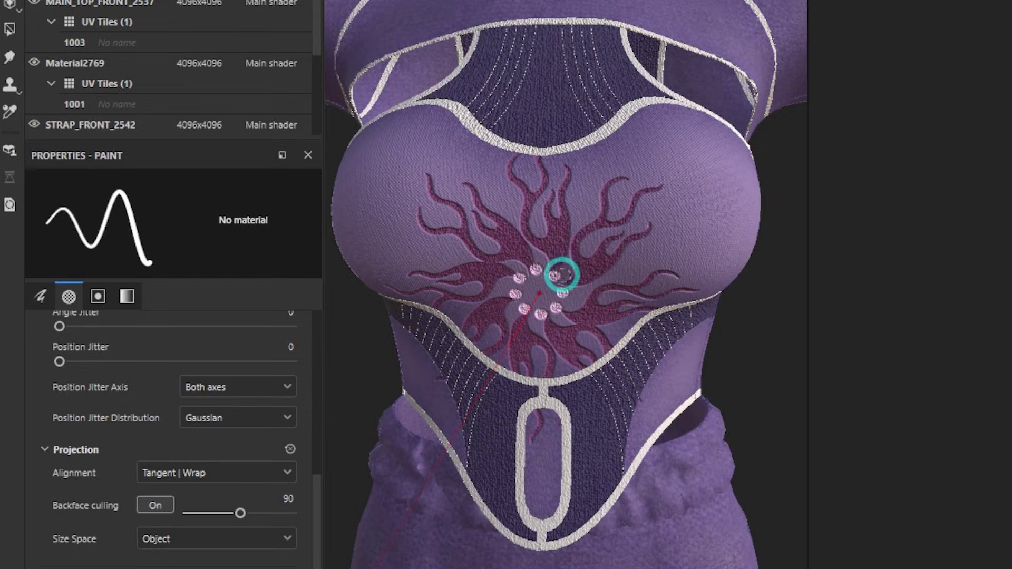
{"action": "mouse_move", "coordinate": [580, 239]}
{"action": "left_mouse_down"}
{"action": "mouse_move", "coordinate": [591, 199]}
{"action": "mouse_move", "coordinate": [668, 228]}
{"action": "mouse_move", "coordinate": [707, 127]}
{"action": "left_mouse_up"}
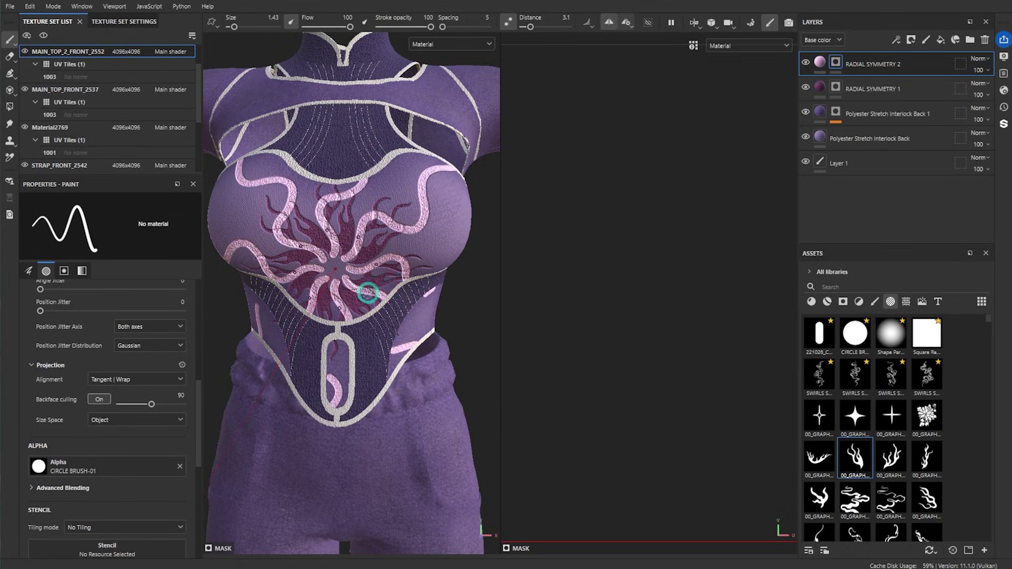
{"action": "left_click_drag", "start_coordinate": [368, 293], "coordinate": [364, 259], "text": "alt"}
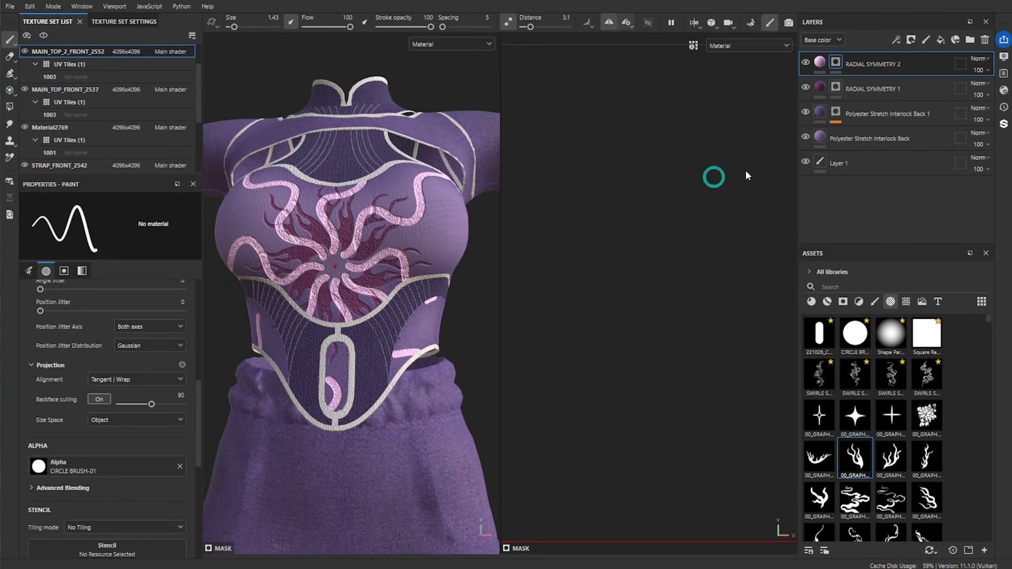
Move the RADIAL SYMMETRY 2 layer below RADIAL SYMMETRY 1 and inspect the overlapping patterns on the chest.
{"action": "left_click_drag", "start_coordinate": [858, 63], "coordinate": [861, 92]}
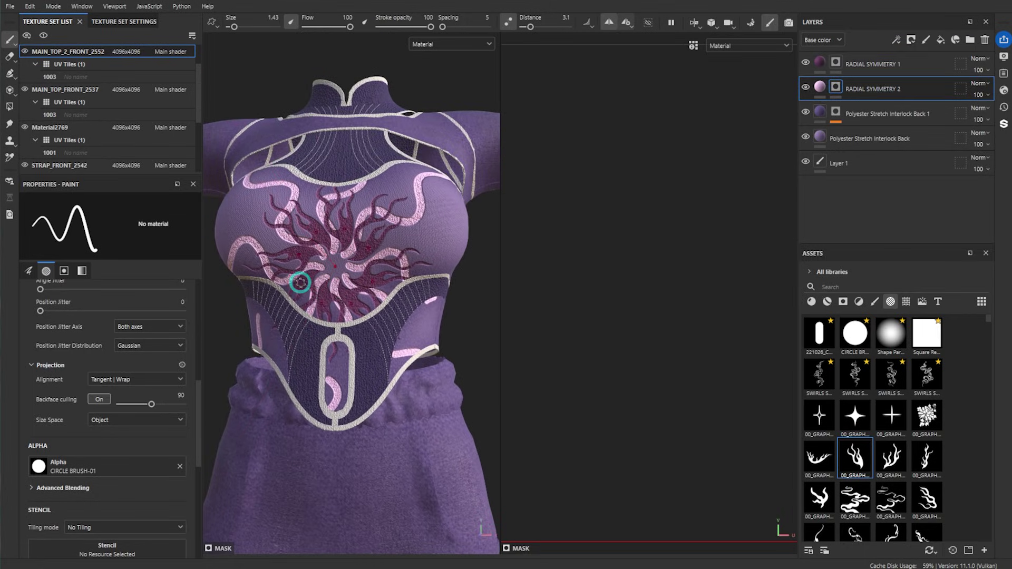
{"action": "scroll", "coordinate": [334, 275], "scroll_direction": "up", "scroll_amount": 3}
{"action": "scroll", "coordinate": [334, 276], "scroll_direction": "down", "scroll_amount": 4}
{"action": "mouse_move", "coordinate": [340, 272]}
{"action": "left_mouse_down", "text": "alt"}
{"action": "mouse_move", "coordinate": [378, 280]}
{"action": "mouse_move", "coordinate": [350, 279]}
{"action": "left_mouse_up", "text": "alt"}
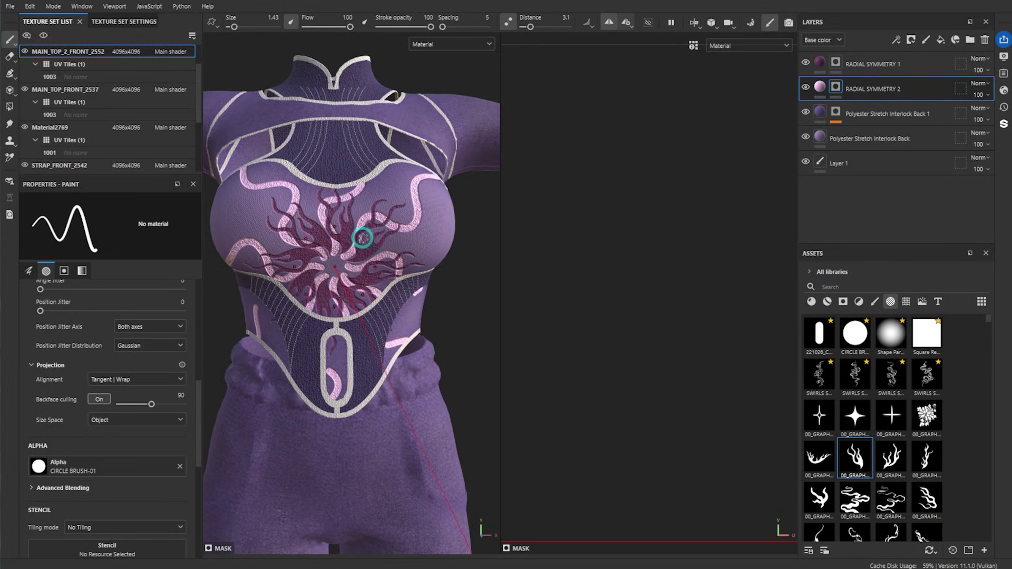
{"action": "scroll", "coordinate": [362, 238], "scroll_direction": "up", "scroll_amount": 3}
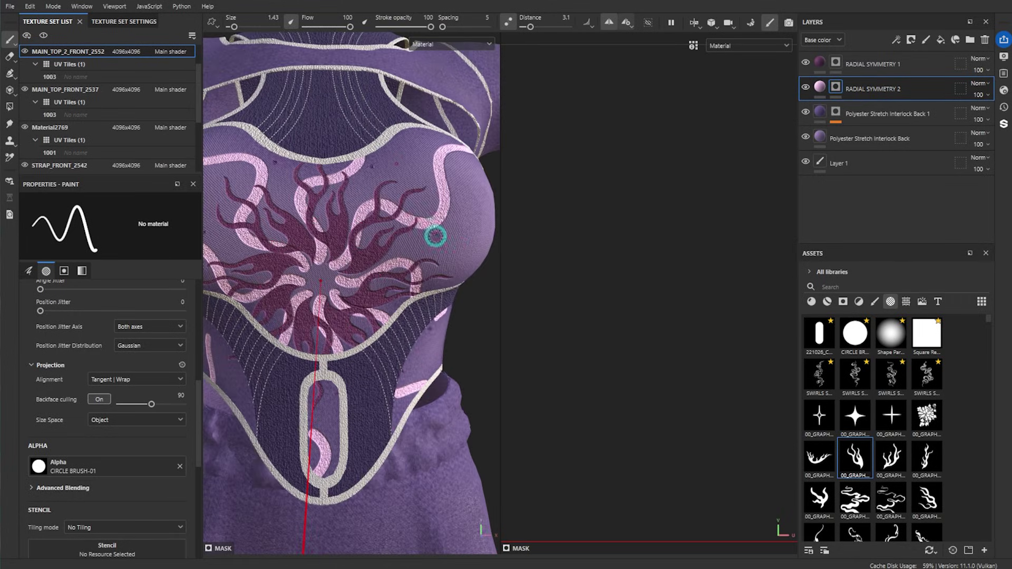
{"action": "scroll", "coordinate": [403, 245], "scroll_direction": "down", "scroll_amount": 4}
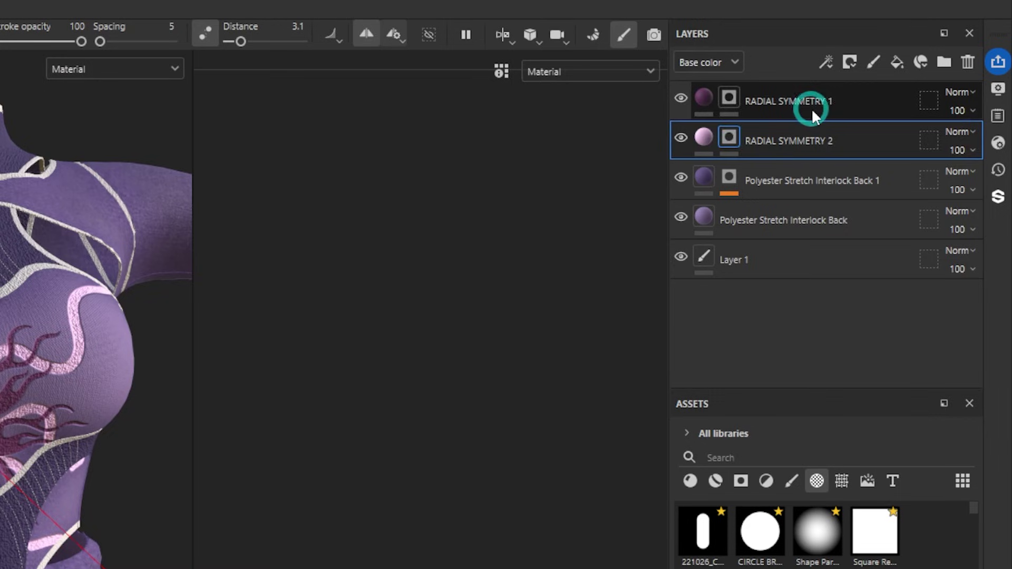
Duplicate the RADIAL SYMMETRY 1 layer again and clear the new copy's mask.
{"action": "left_click", "coordinate": [801, 104]}
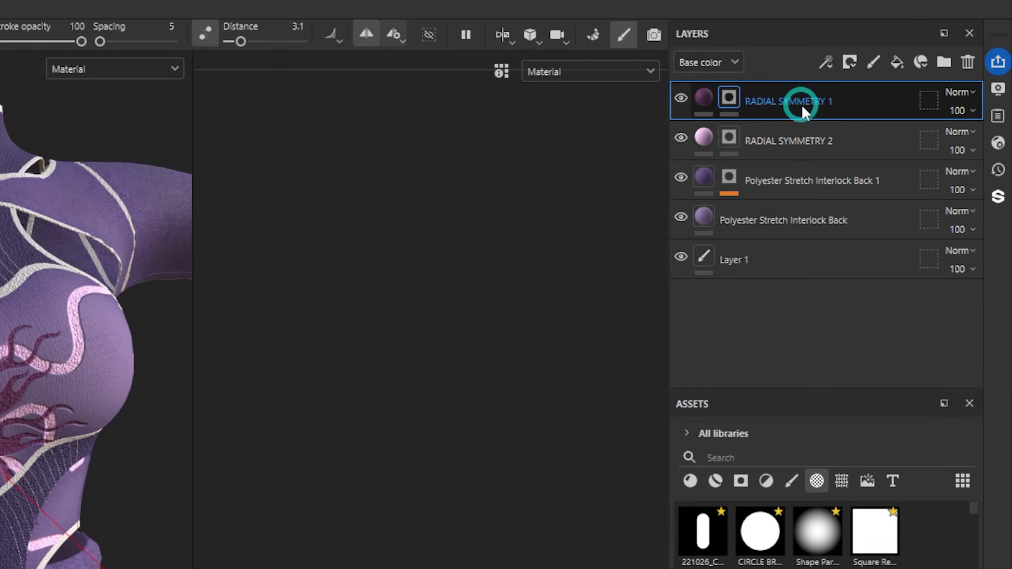
{"action": "key", "text": "ctrl+d"}
{"action": "right_click", "coordinate": [799, 115]}
{"action": "key", "text": "Escape"}
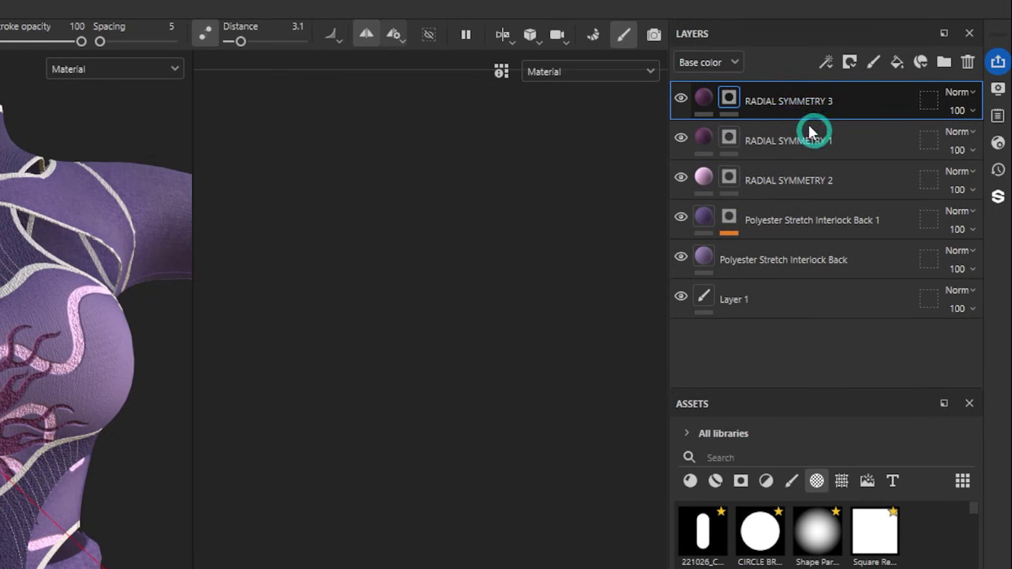
Set the RADIAL SYMMETRY 3 warp yarn colour to golden yellow and stamp small radial dots around the flame tips on its mask.
{"action": "left_click", "coordinate": [709, 97]}
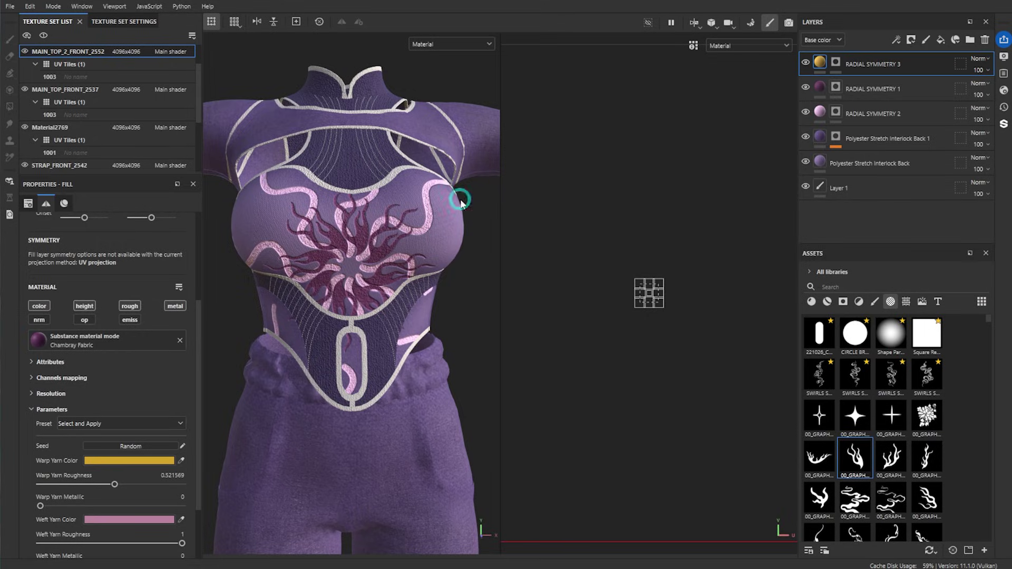
{"action": "left_click", "coordinate": [835, 62]}
{"action": "mouse_move", "coordinate": [378, 355]}
{"action": "left_mouse_down", "text": "alt"}
{"action": "mouse_move", "coordinate": [389, 294]}
{"action": "mouse_move", "coordinate": [355, 350]}
{"action": "mouse_move", "coordinate": [376, 363]}
{"action": "left_mouse_up", "text": "alt"}
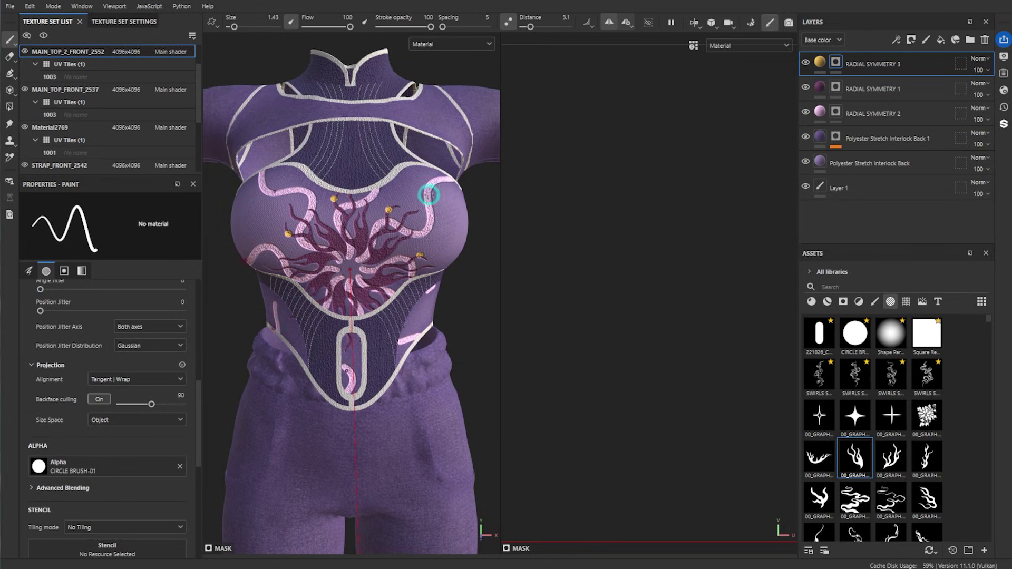
{"action": "mouse_move", "coordinate": [381, 232]}
{"action": "left_mouse_down", "text": "alt"}
{"action": "mouse_move", "coordinate": [327, 219]}
{"action": "mouse_move", "coordinate": [429, 220]}
{"action": "mouse_move", "coordinate": [379, 229]}
{"action": "left_mouse_up", "text": "alt"}
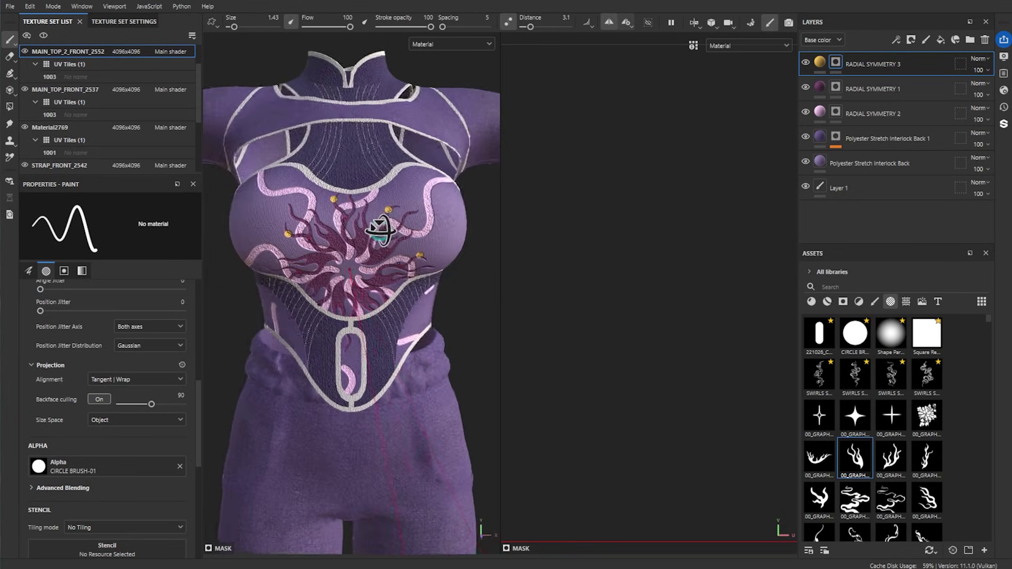
{"action": "scroll", "coordinate": [380, 230], "scroll_direction": "down", "scroll_amount": 2}
{"action": "middle_click_drag", "start_coordinate": [413, 259], "coordinate": [408, 286], "text": "alt"}
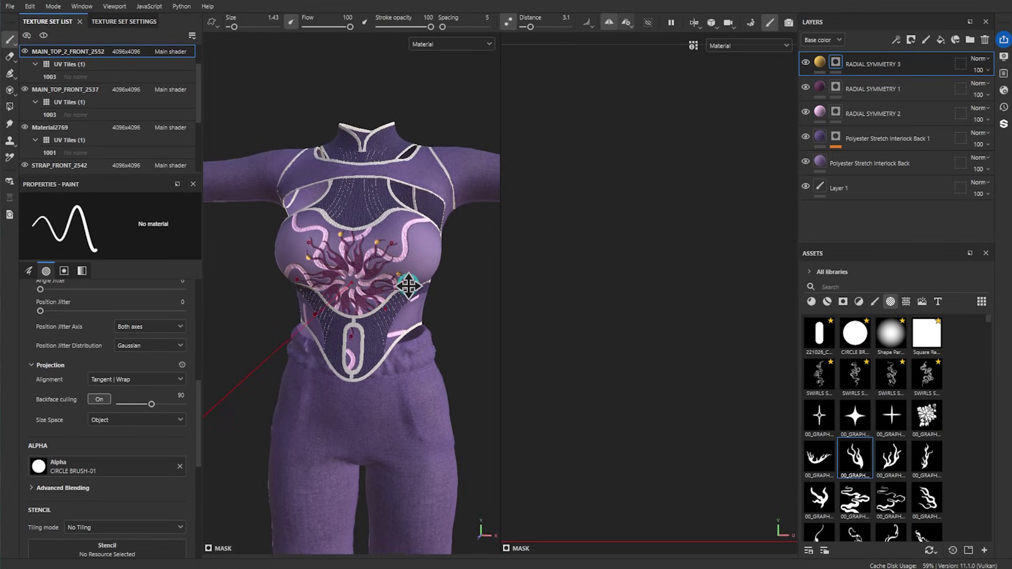